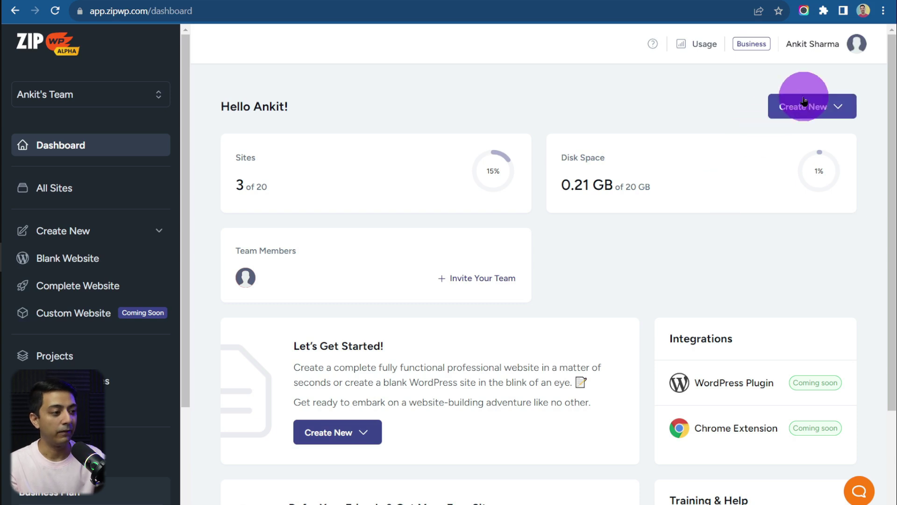
- Create a blank website labelled Astra4-4demo and log in to its WordPress admin
left_click(842, 108)
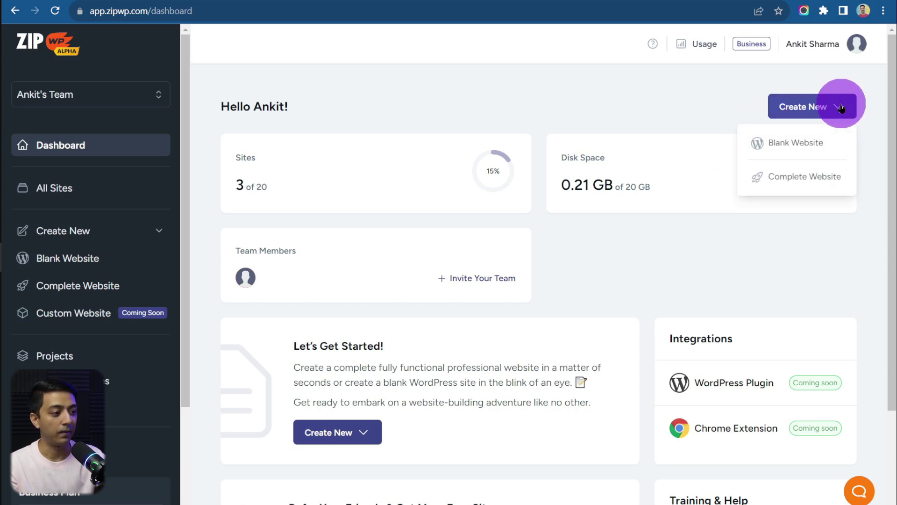
left_click(842, 148)
left_click(296, 275)
type("Astra4-4demo")
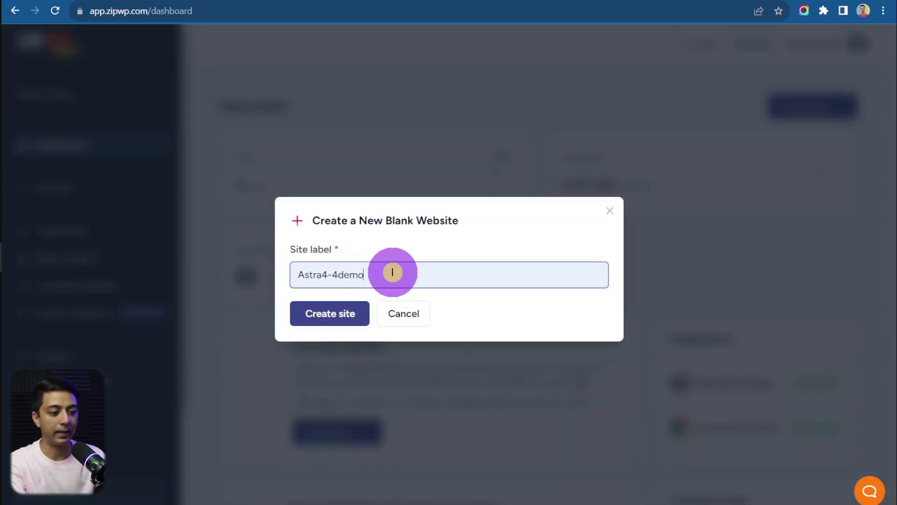
left_click(307, 321)
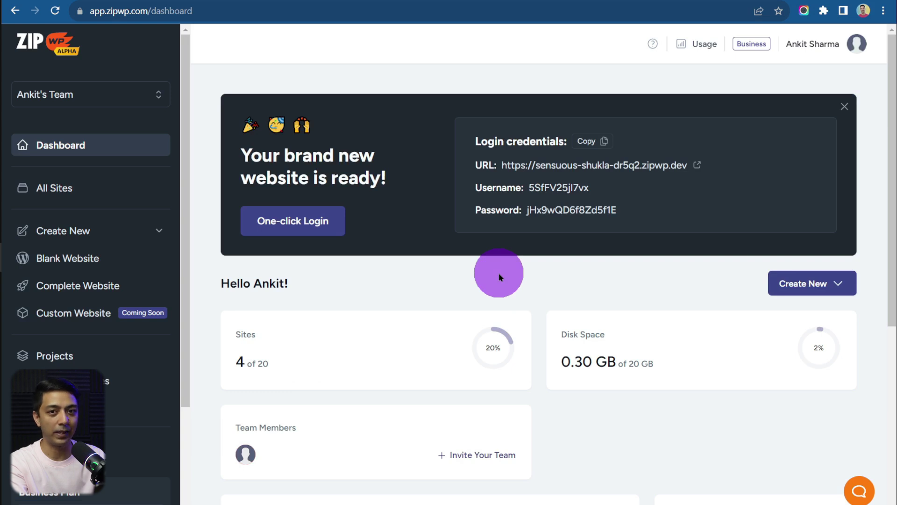
left_click(270, 220)
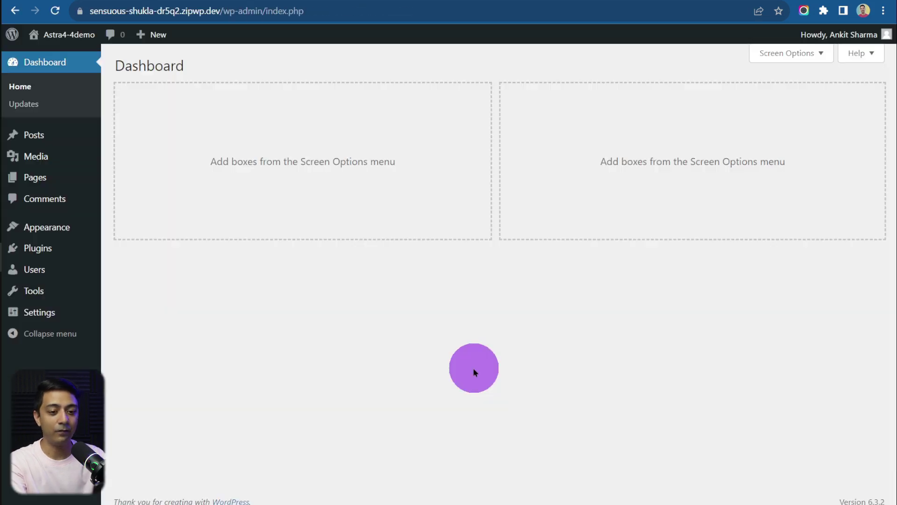
- Find the Astra theme in the WordPress theme directory, then install and activate it
mouse_move(42, 228)
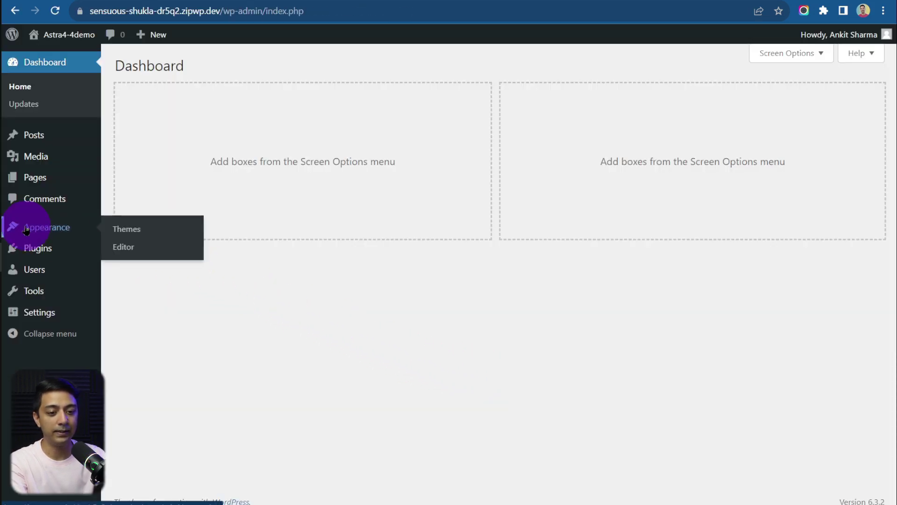
left_click(189, 228)
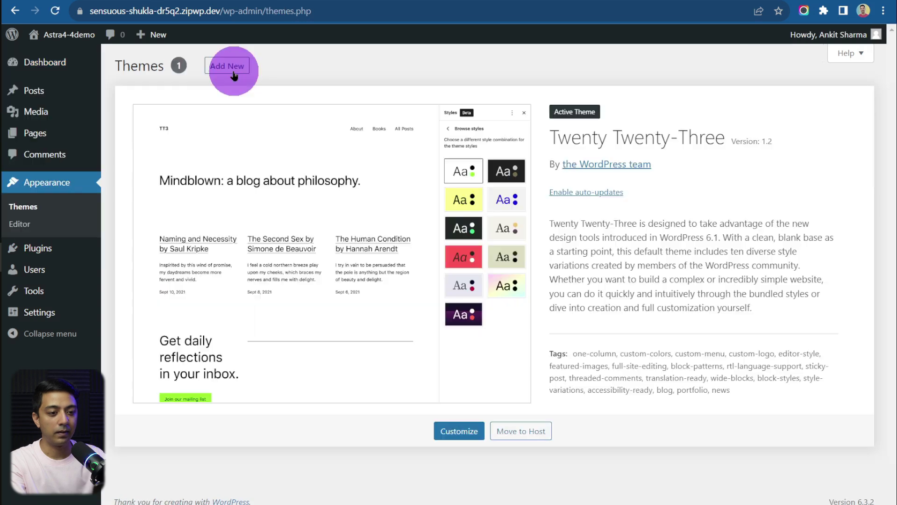
left_click(226, 66)
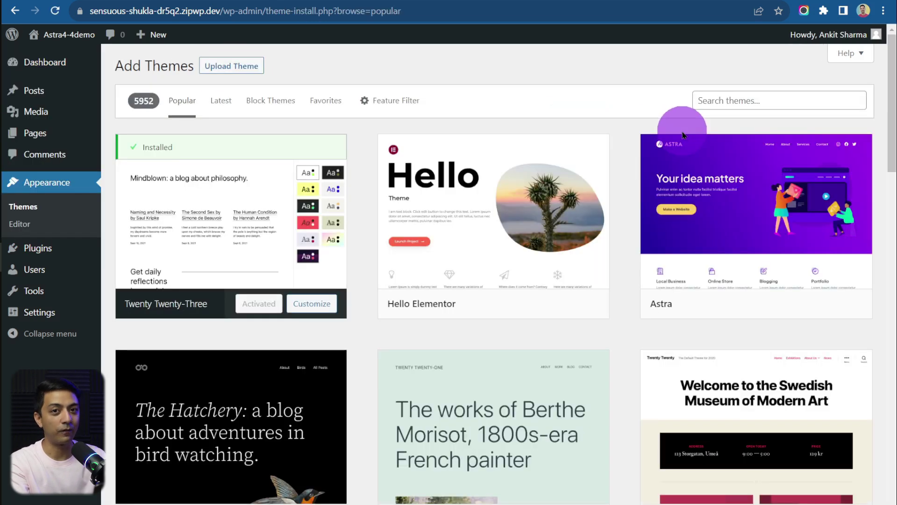
mouse_move(685, 176)
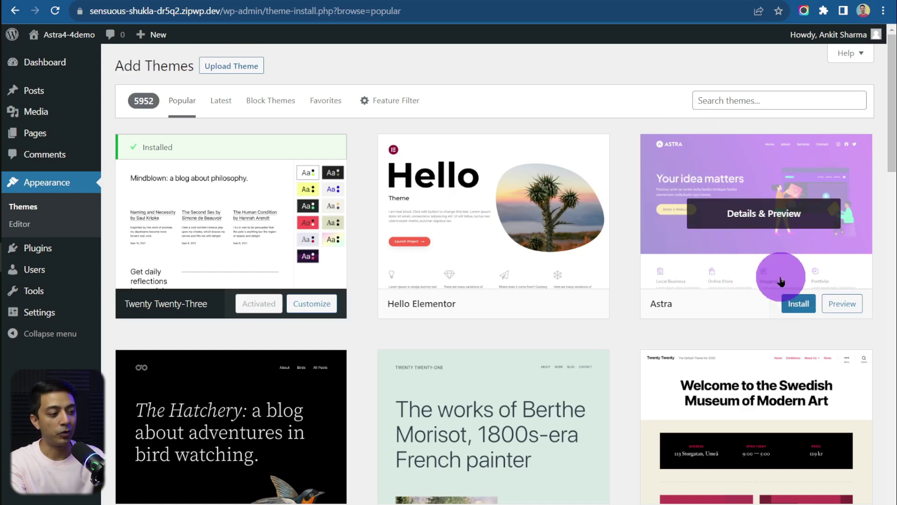
left_click(771, 99)
type("Astra")
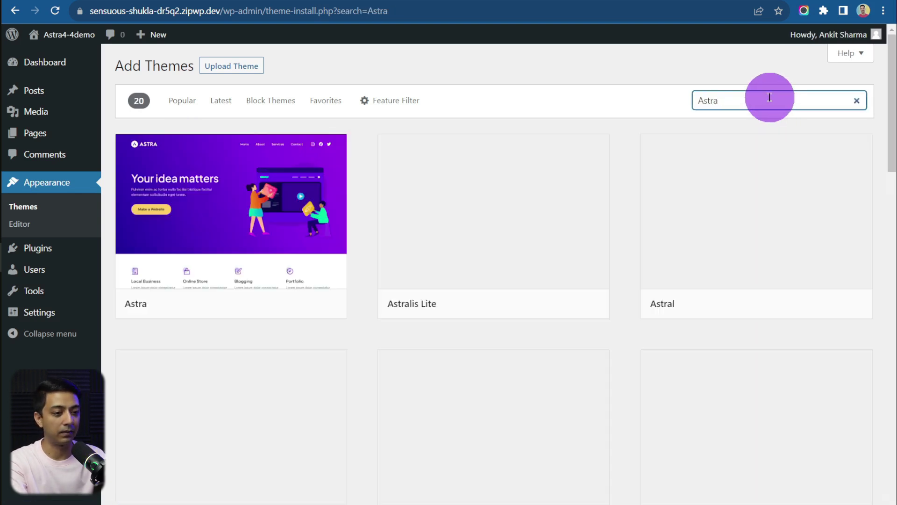
mouse_move(234, 201)
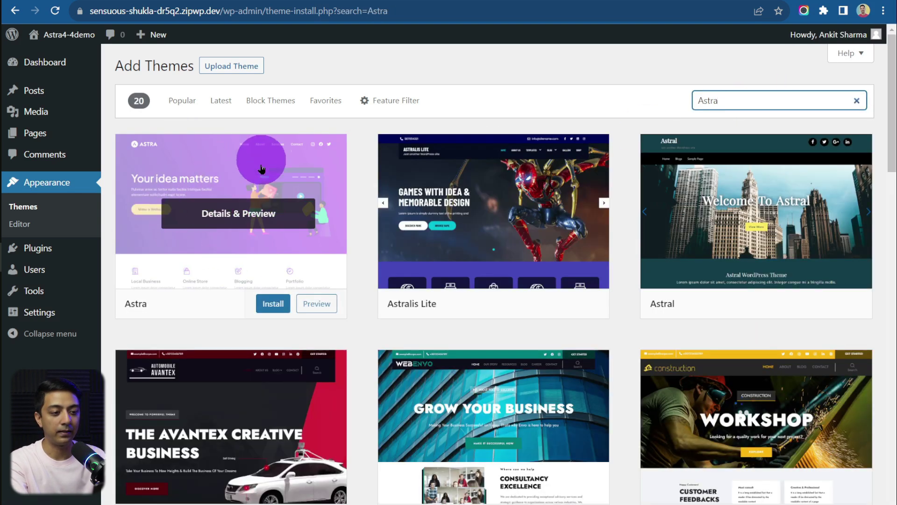
left_click(274, 306)
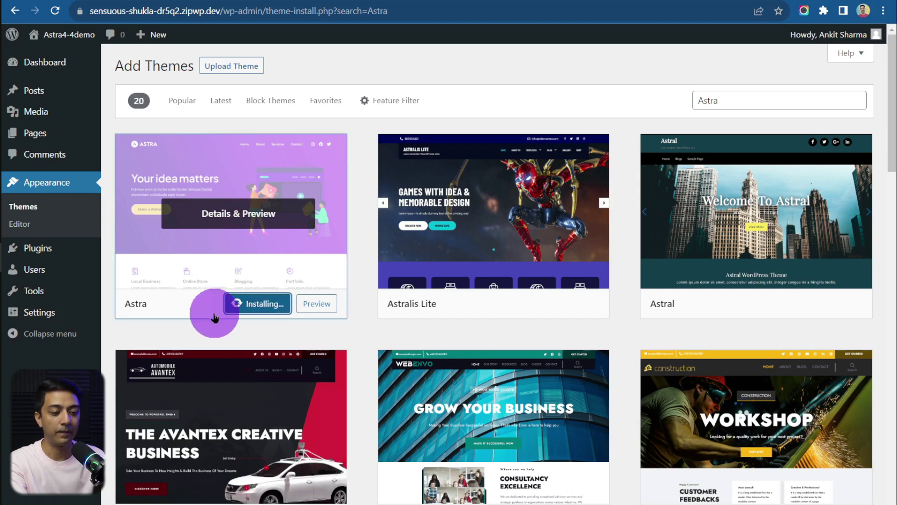
left_click(252, 303)
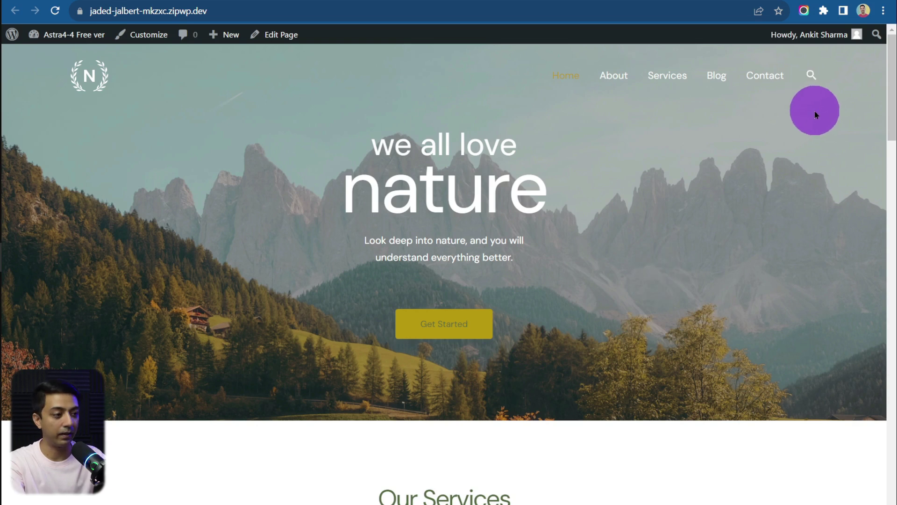
- Try the header search with "Post" on the free demo site and with "post-3" on the Pro demo site
left_click(813, 75)
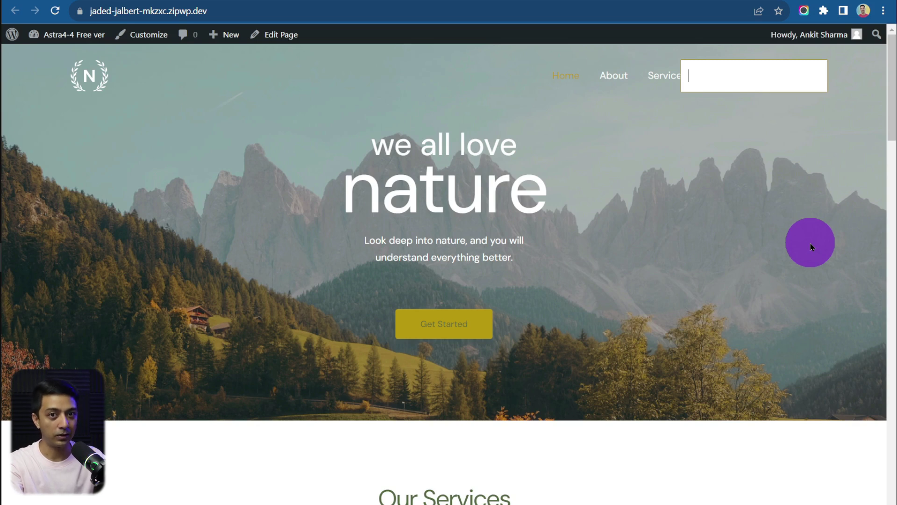
type("Post")
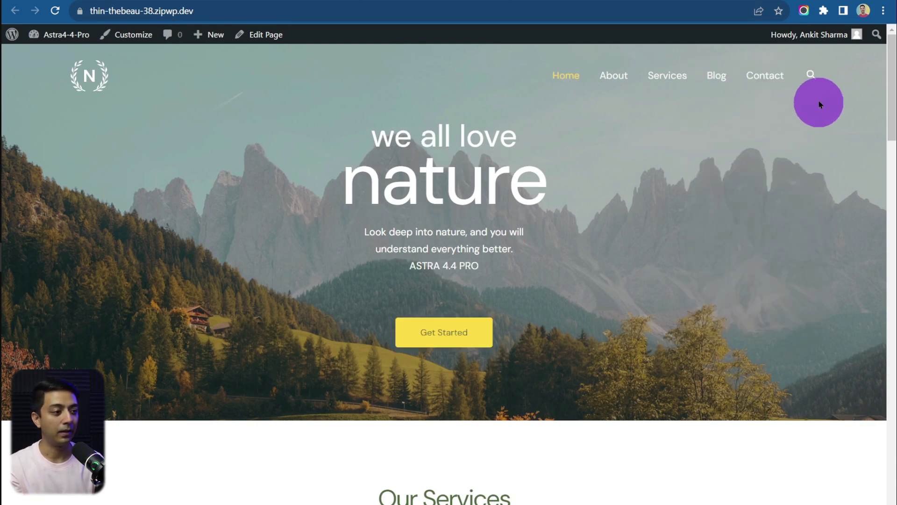
left_click(813, 78)
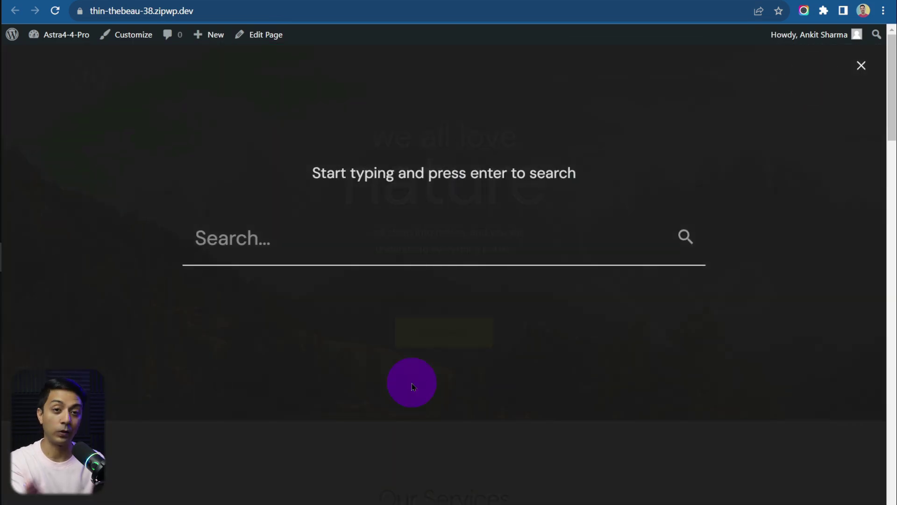
type("post-3")
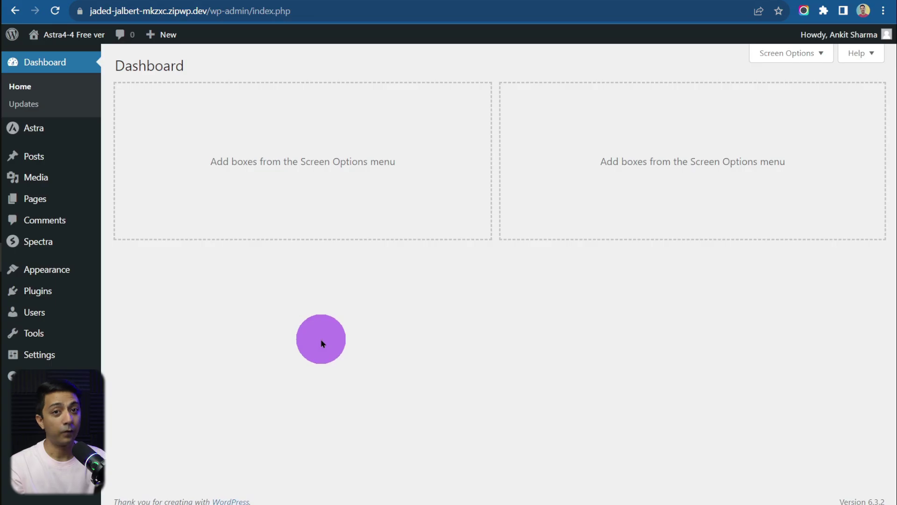
- Open the Search element's settings in the free site's Header Builder and try the header search in the preview
left_click(28, 128)
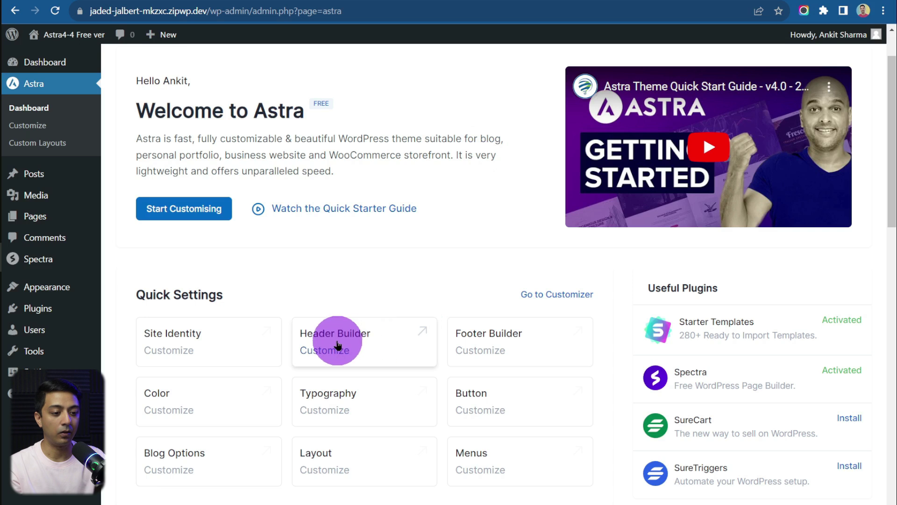
left_click(405, 345)
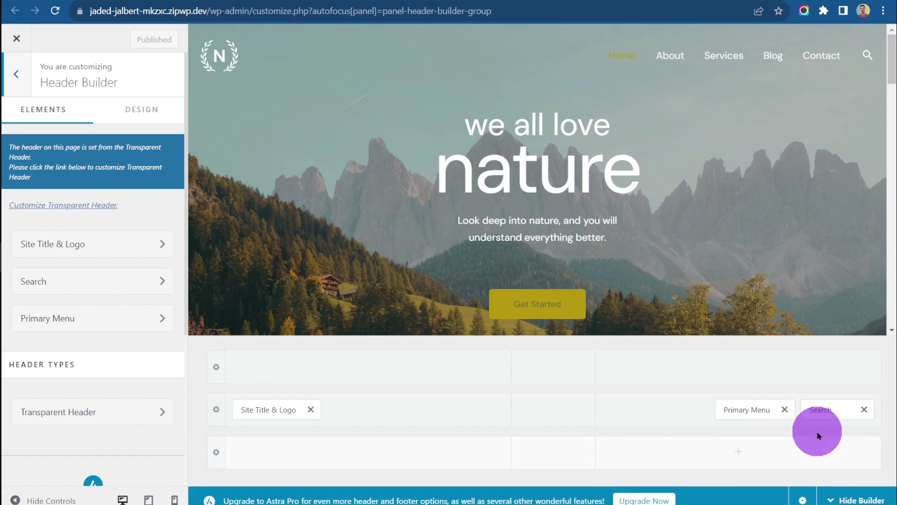
left_click(811, 409)
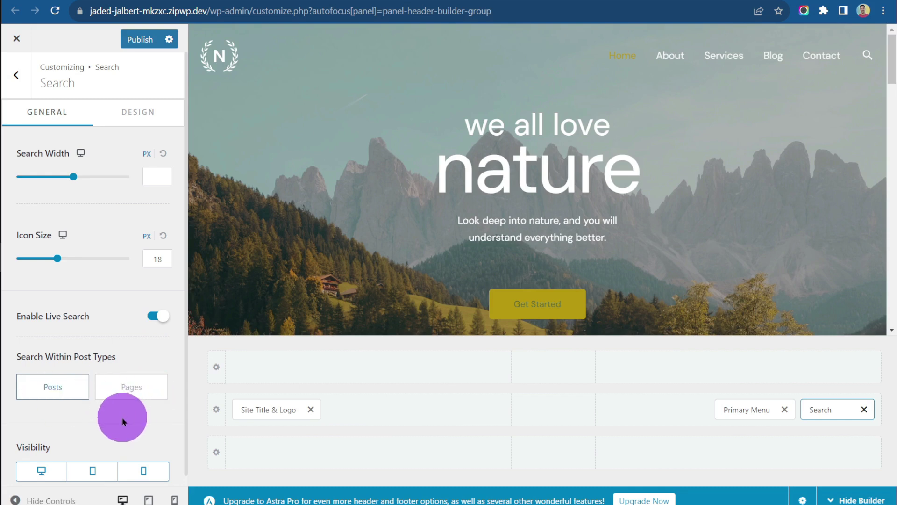
left_click(867, 55)
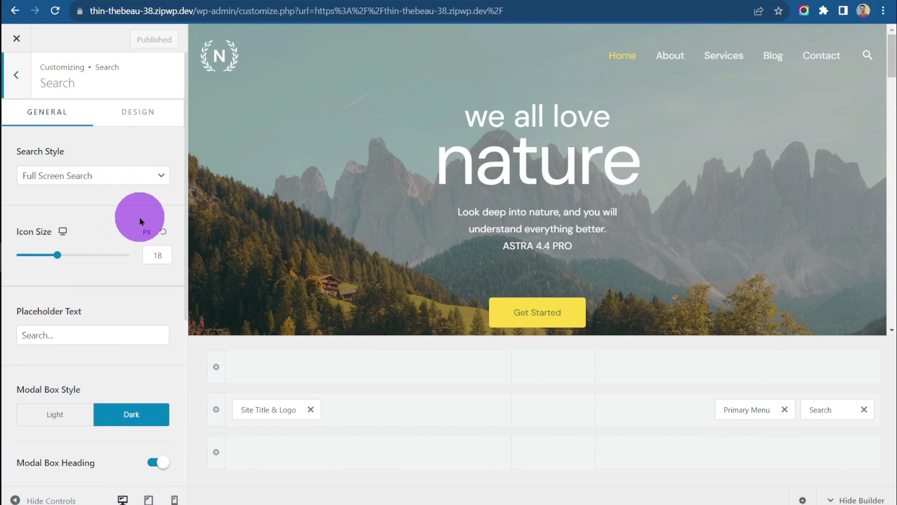
- Review the Pro site's search options, keep Full Screen Search as the style, and test it in the preview with "post-3"
left_click(156, 176)
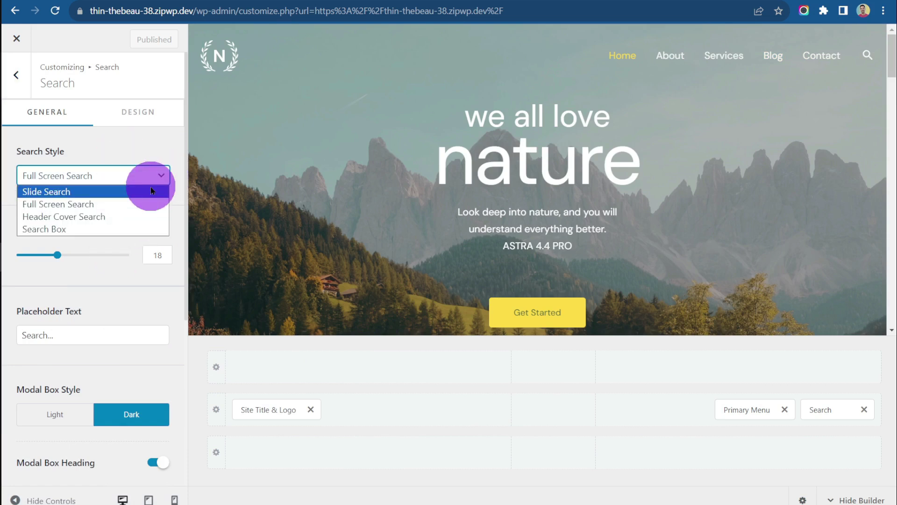
left_click(116, 204)
scroll(119, 209, "down", 6)
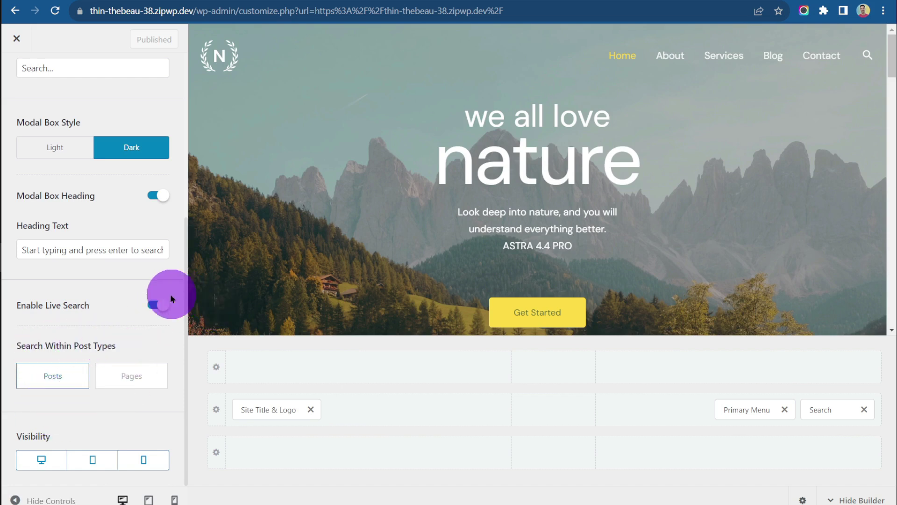
left_click(865, 64)
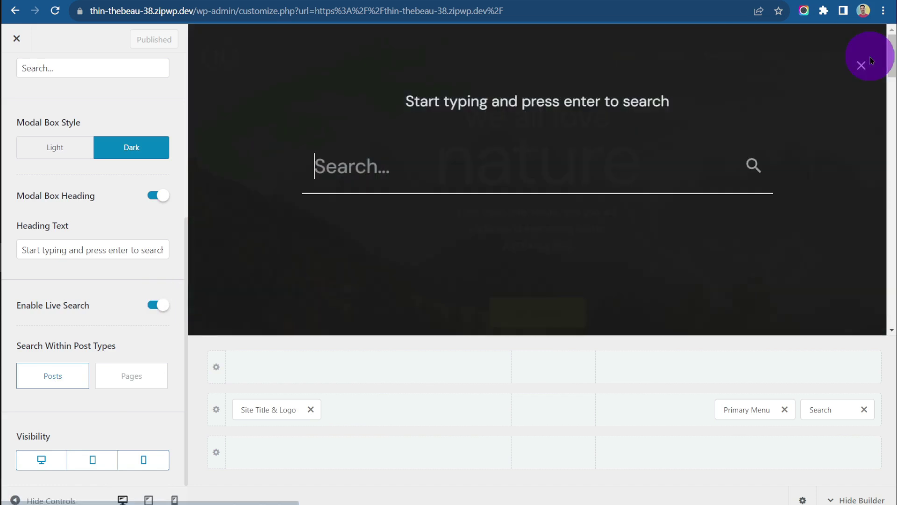
type("post-3")
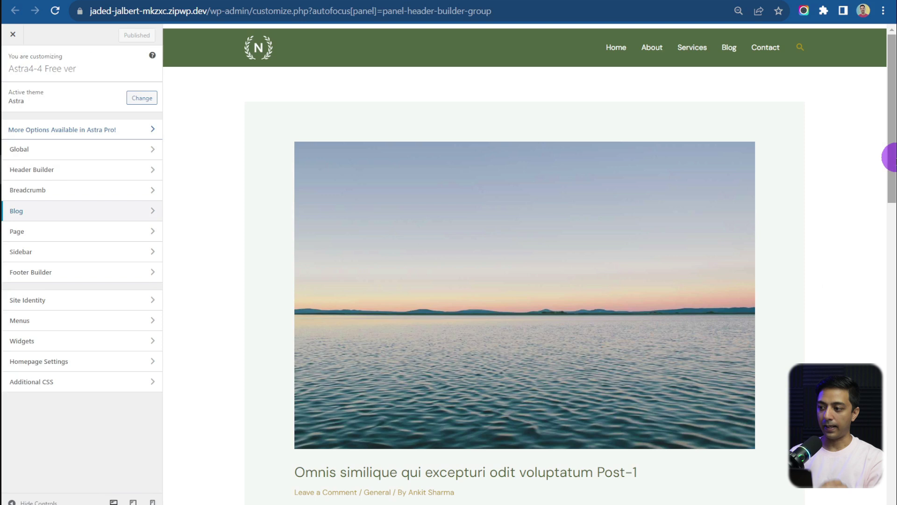
- Open the Post Title settings for single blog posts and expand the Featured Image options
left_click_drag(890, 129, 893, 160)
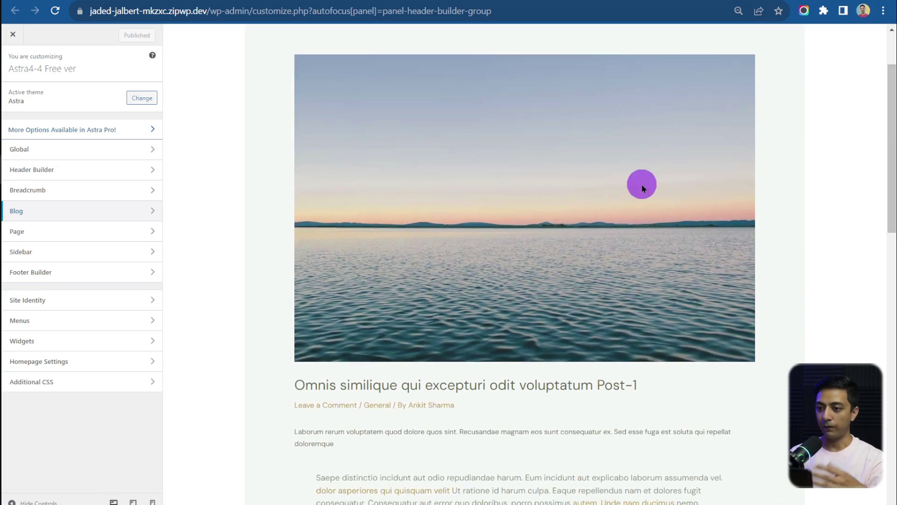
scroll(892, 218, "down", 3)
left_click_drag(894, 219, 625, 191)
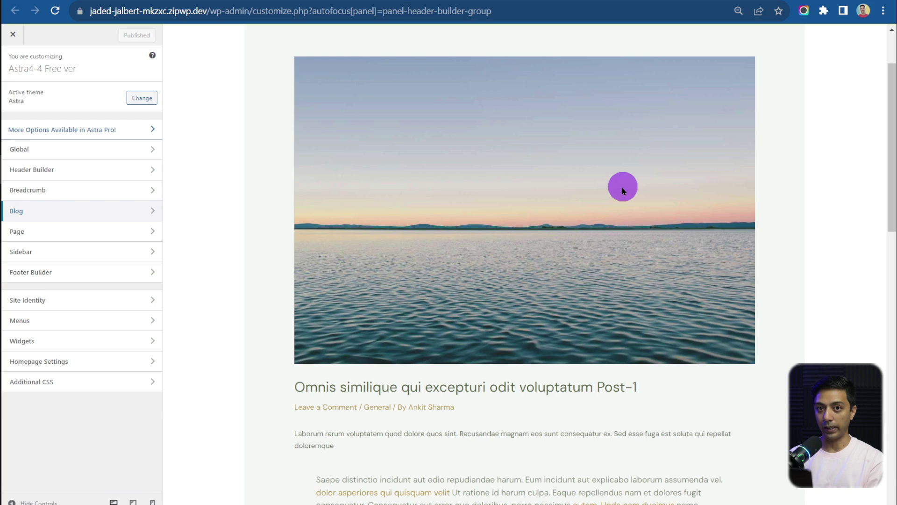
left_click(60, 213)
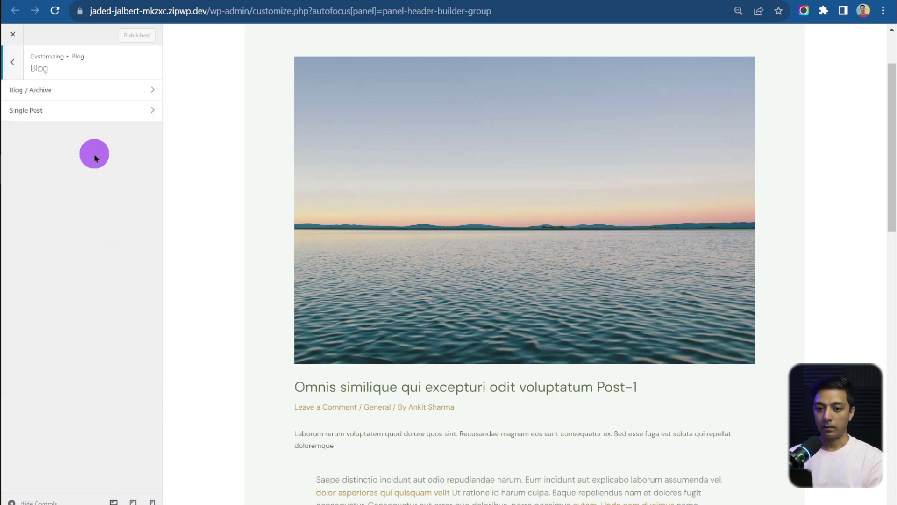
left_click(51, 116)
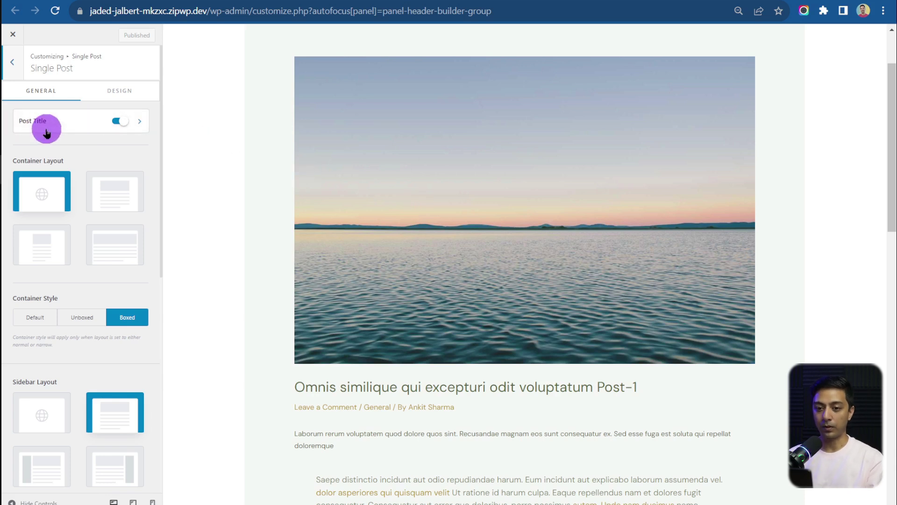
left_click(140, 120)
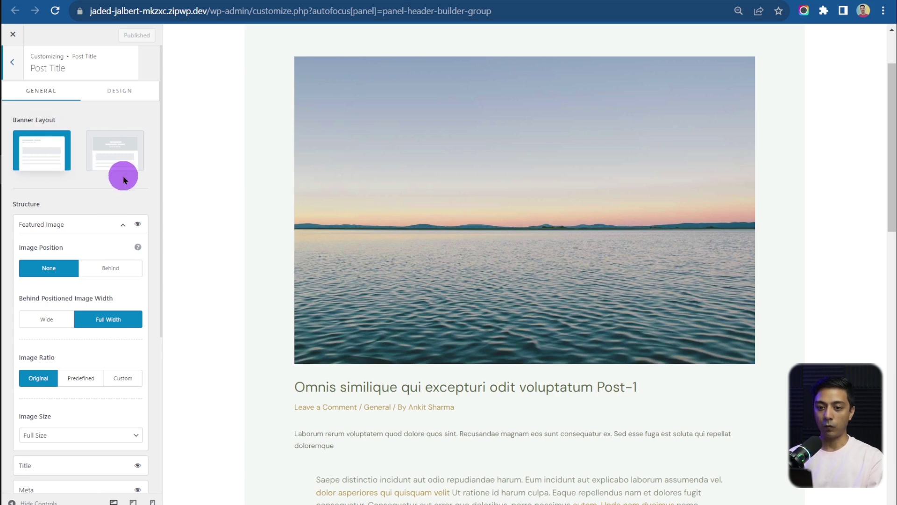
left_click(42, 223)
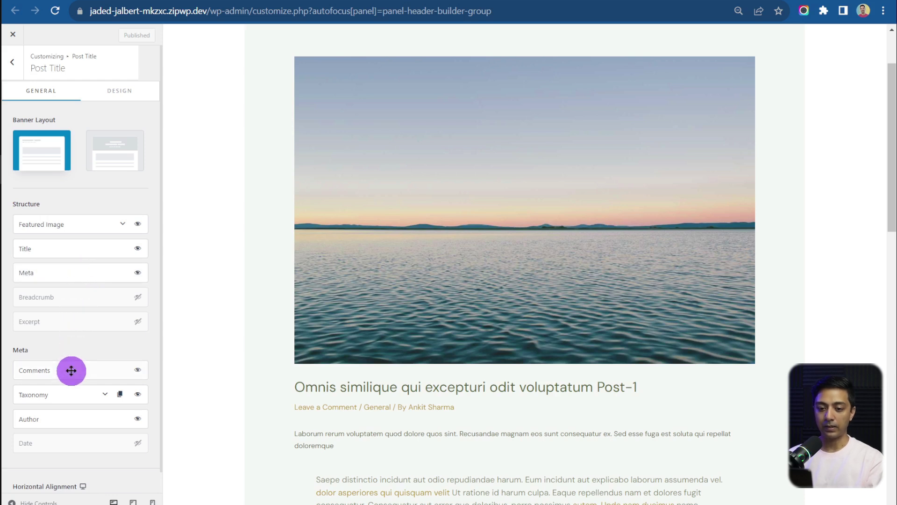
left_click(121, 224)
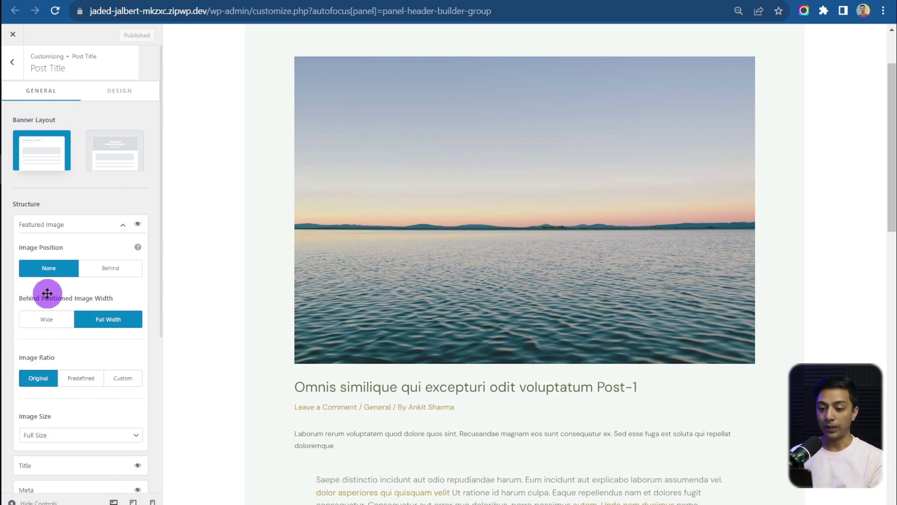
- Set the featured image position to Behind, compare the Wide image width, and choose Full Width
left_click(116, 267)
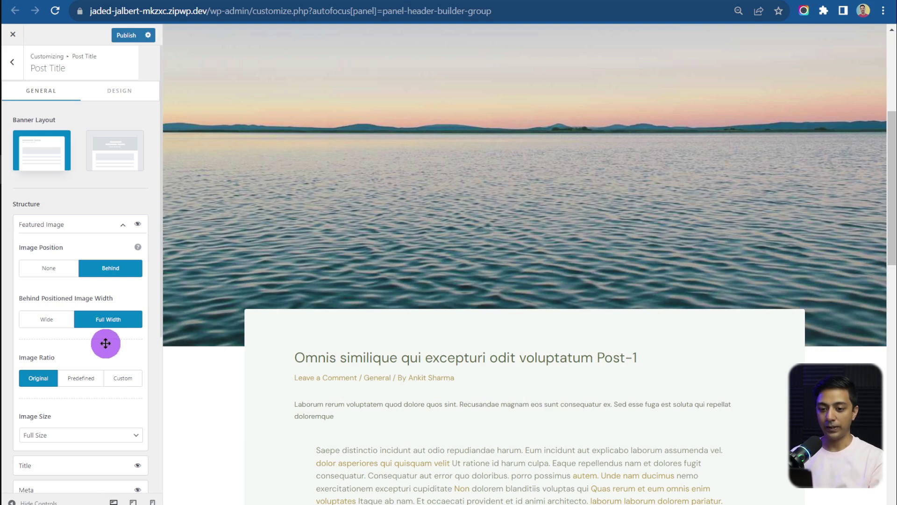
left_click(49, 320)
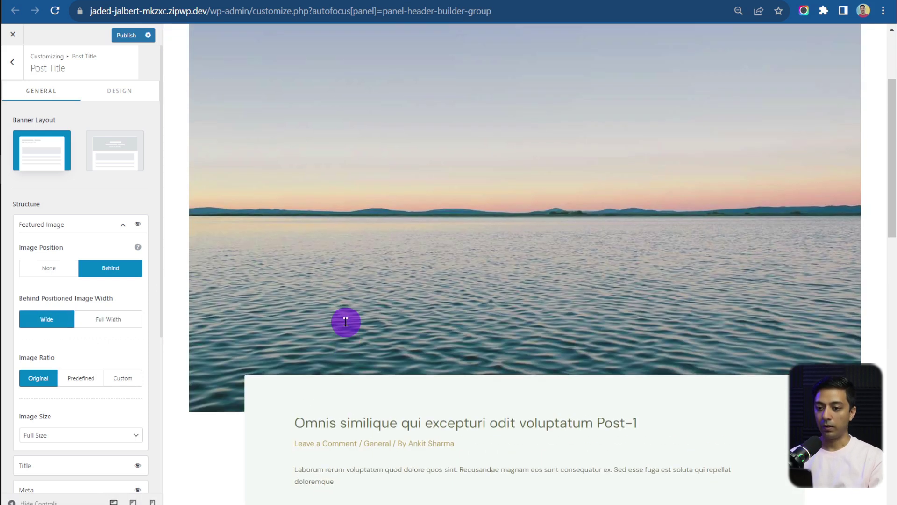
scroll(552, 307, "up", 3)
scroll(554, 308, "down", 2)
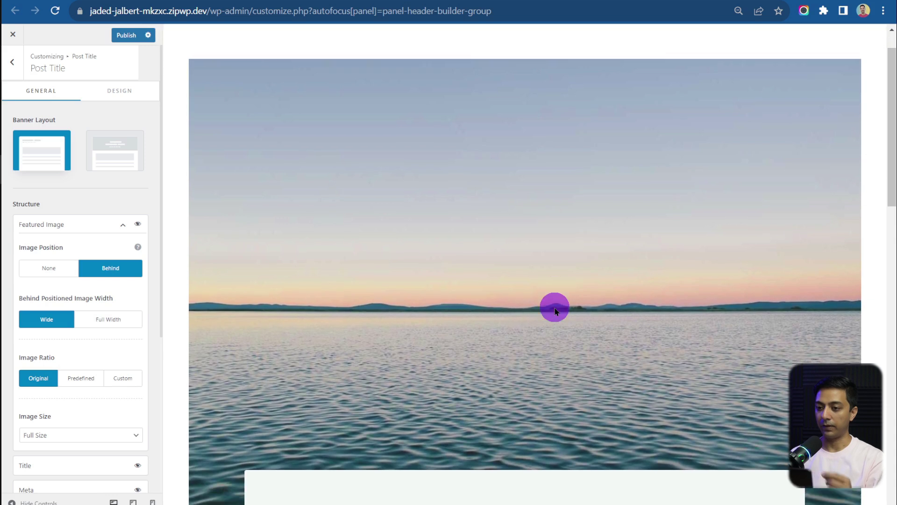
left_click(110, 320)
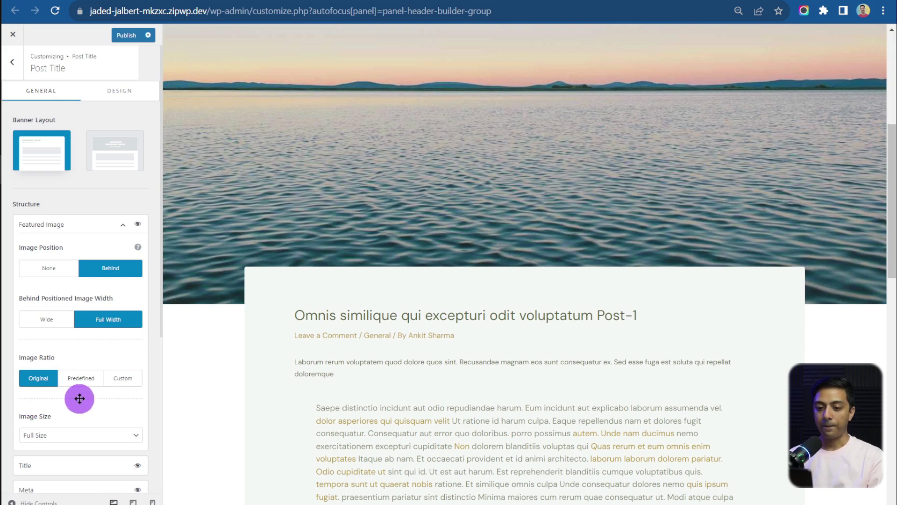
- Compare the Custom image ratio for the featured image, set the ratio to Predefined 16:9, and check it in the post preview
left_click(121, 380)
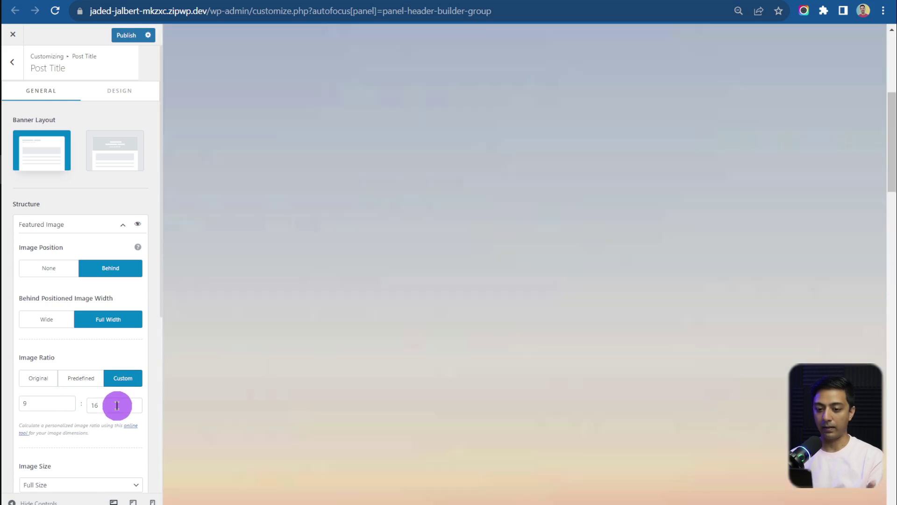
left_click(81, 379)
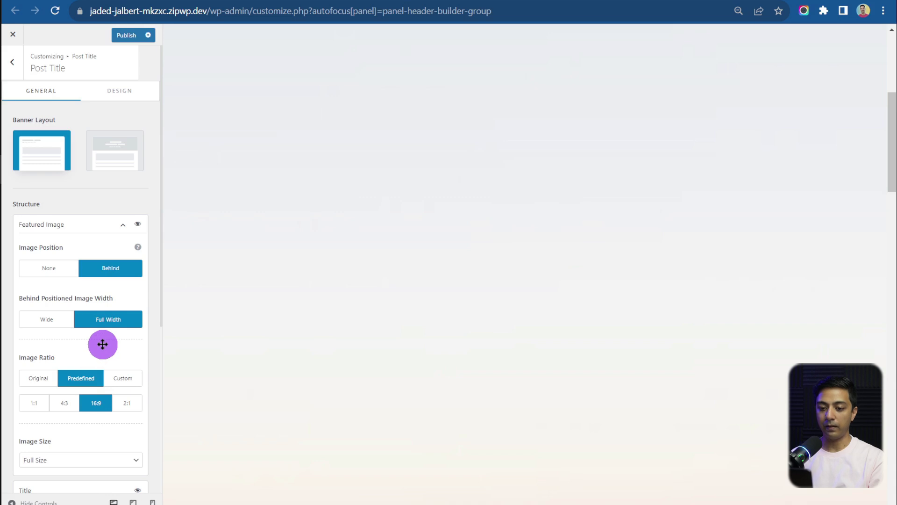
scroll(391, 330, "up", 3)
scroll(392, 332, "down", 5)
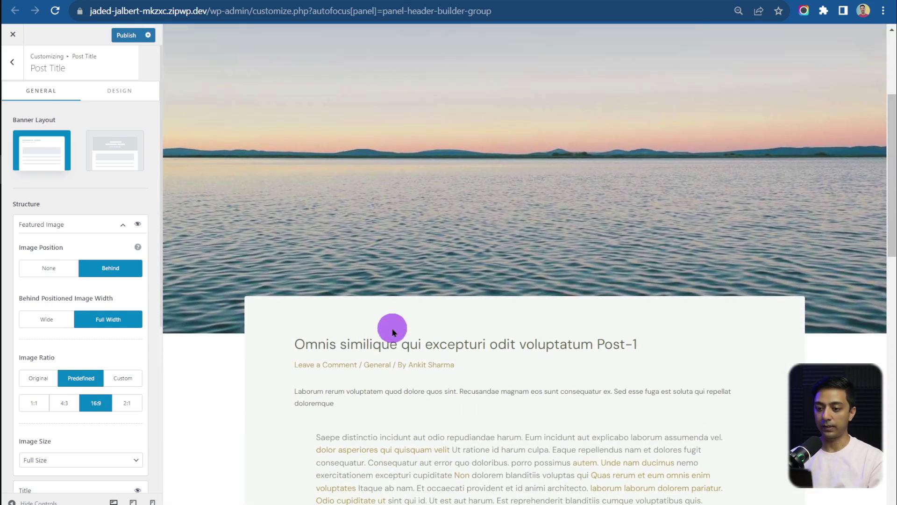
scroll(110, 350, "down", 2)
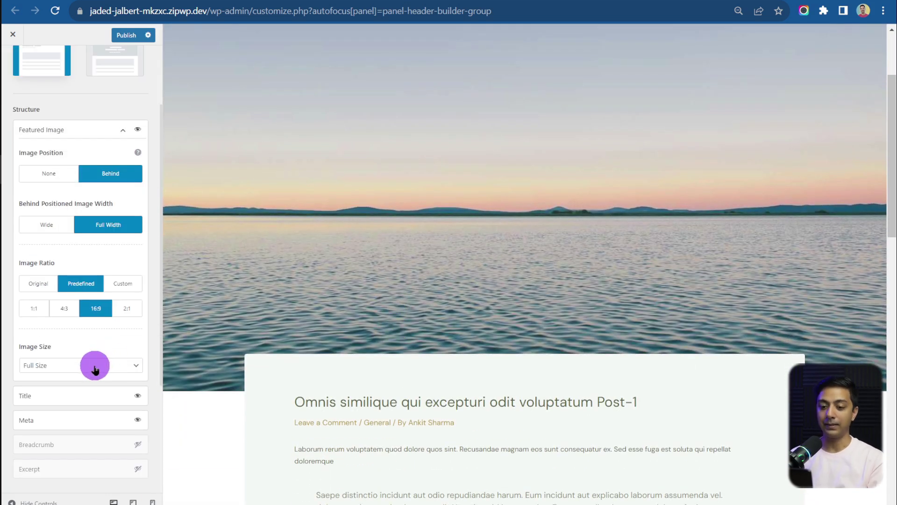
- Review the available featured image sizes and keep Full Size
left_click(95, 367)
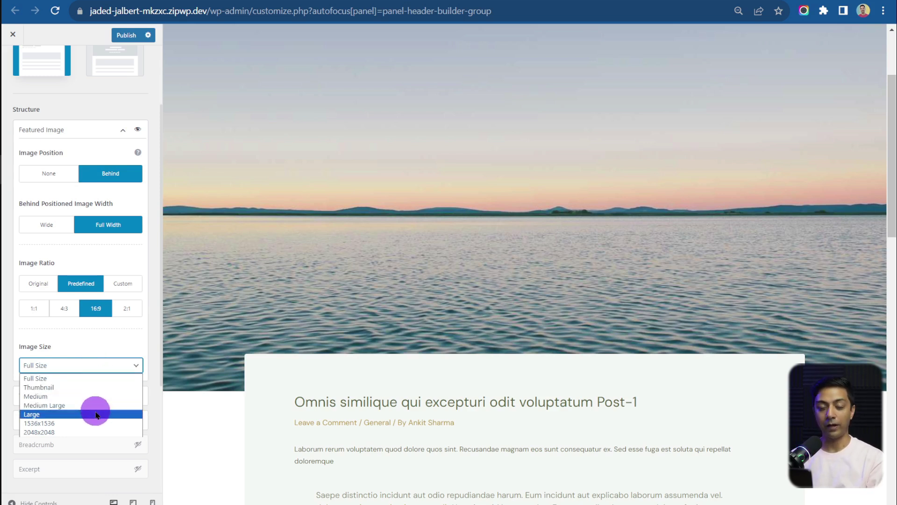
left_click(58, 380)
scroll(89, 281, "up", 2)
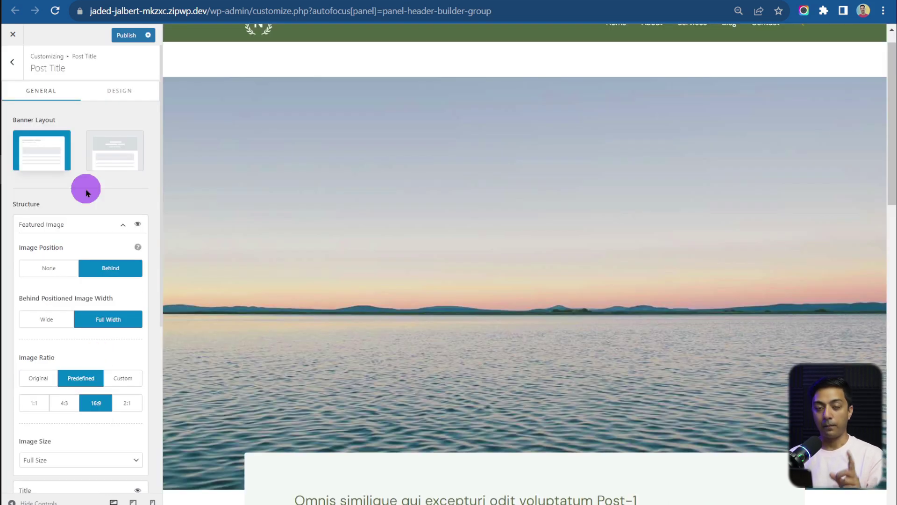
- Switch to the second banner layout, set its featured image position to Below, and check the post preview
left_click(115, 163)
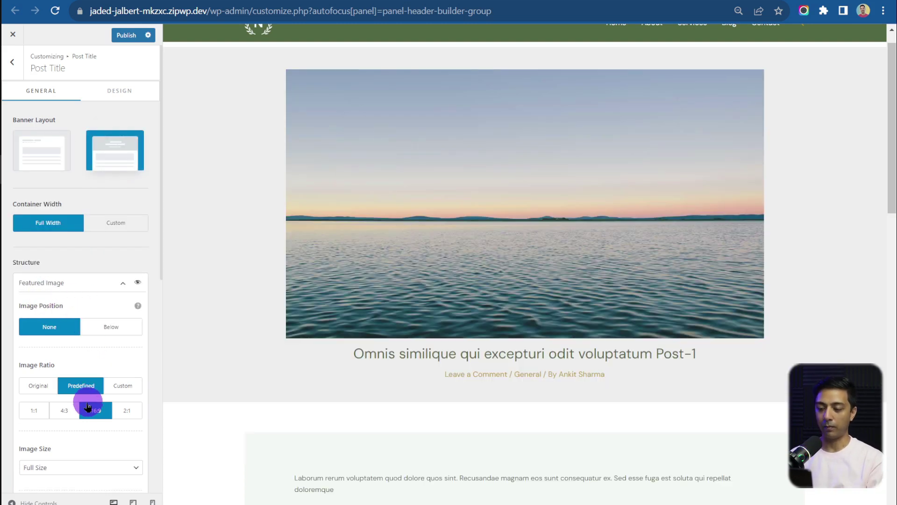
left_click(126, 334)
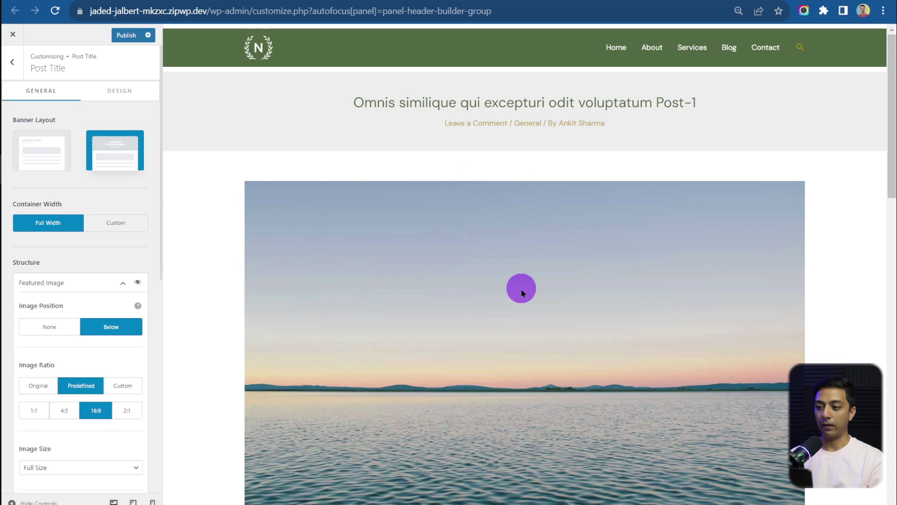
scroll(522, 293, "down", 5)
scroll(521, 291, "up", 3)
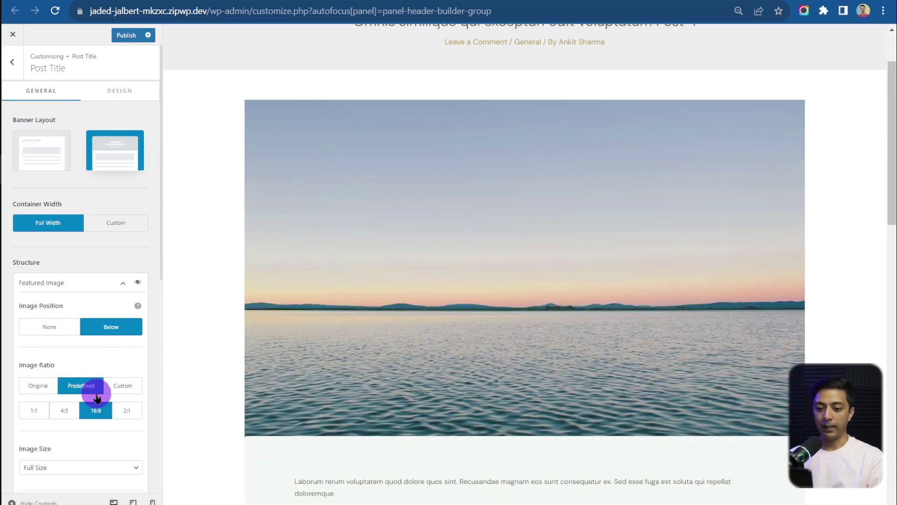
- Review the image size choices for this layout and enable using the featured image as the banner background
scroll(124, 388, "down", 2)
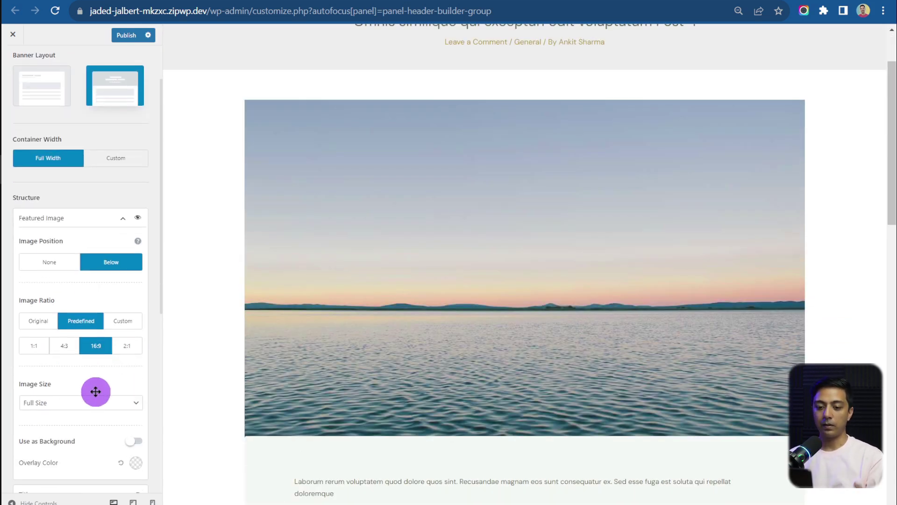
left_click(95, 411)
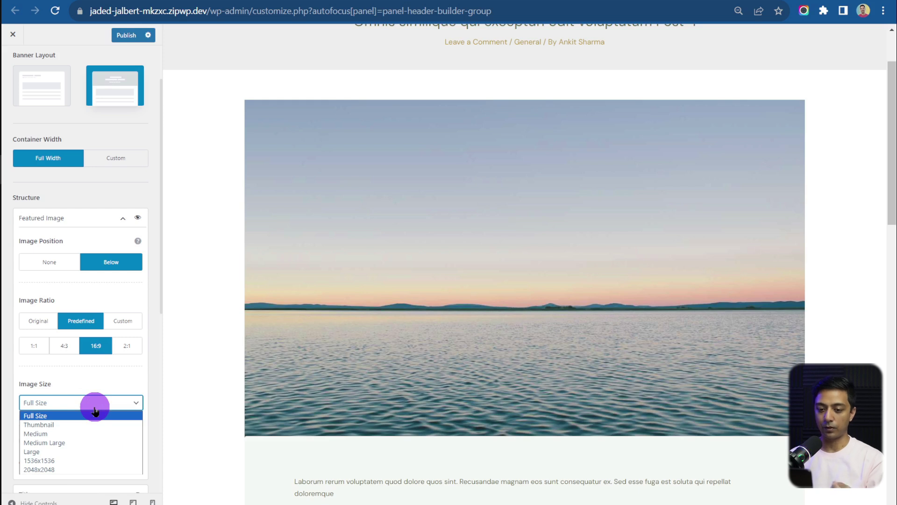
scroll(100, 367, "down", 2)
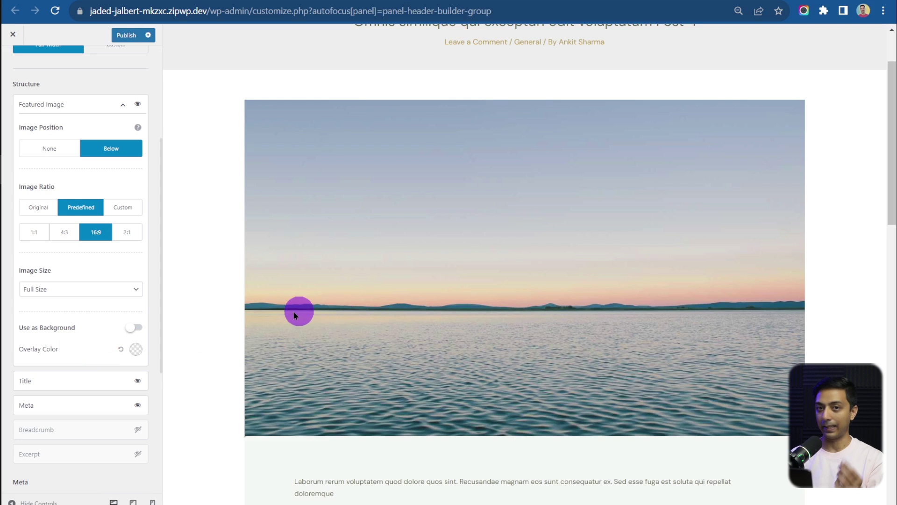
left_click(136, 328)
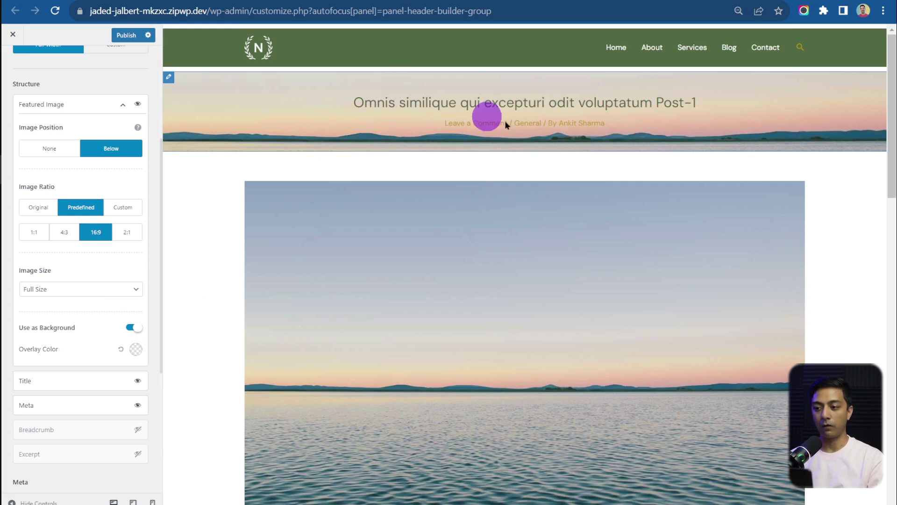
- Give the banner background a semi-transparent gold overlay color, #B8960257
left_click(136, 350)
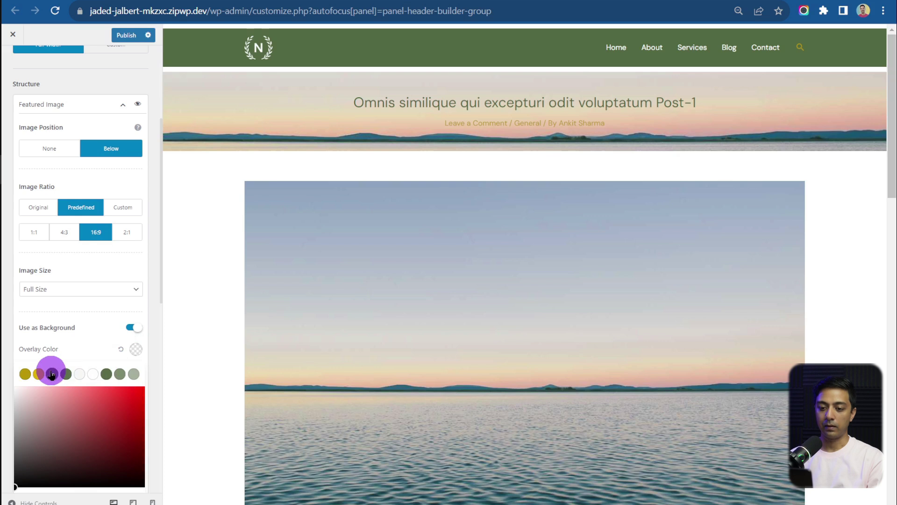
left_click(25, 375)
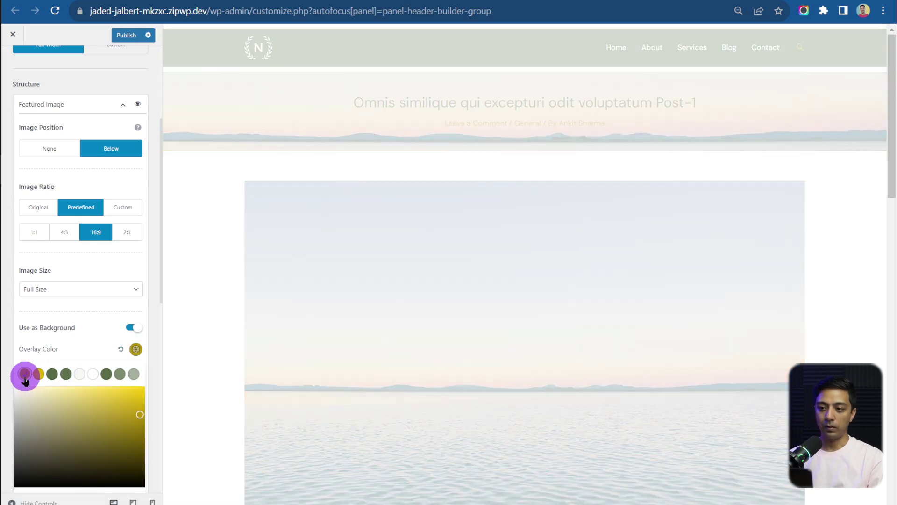
scroll(128, 409, "down", 2)
left_click_drag(134, 409, 61, 410)
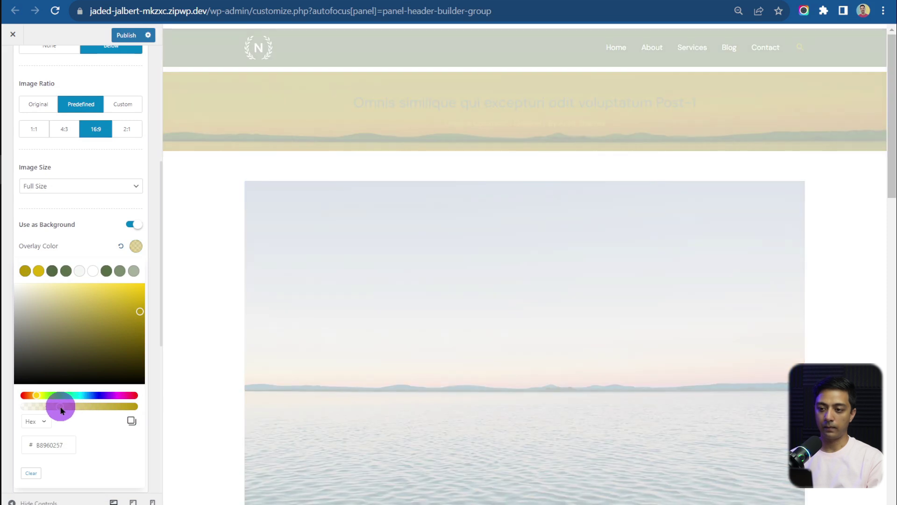
left_click(82, 243)
- Set the featured image's predefined ratio to 1:1 and its position to None
scroll(81, 241, "up", 4)
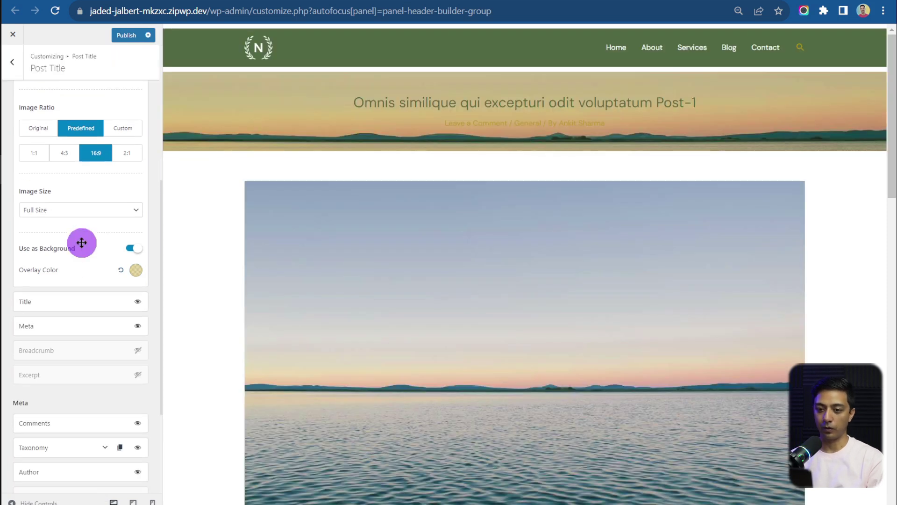
scroll(425, 176, "down", 3)
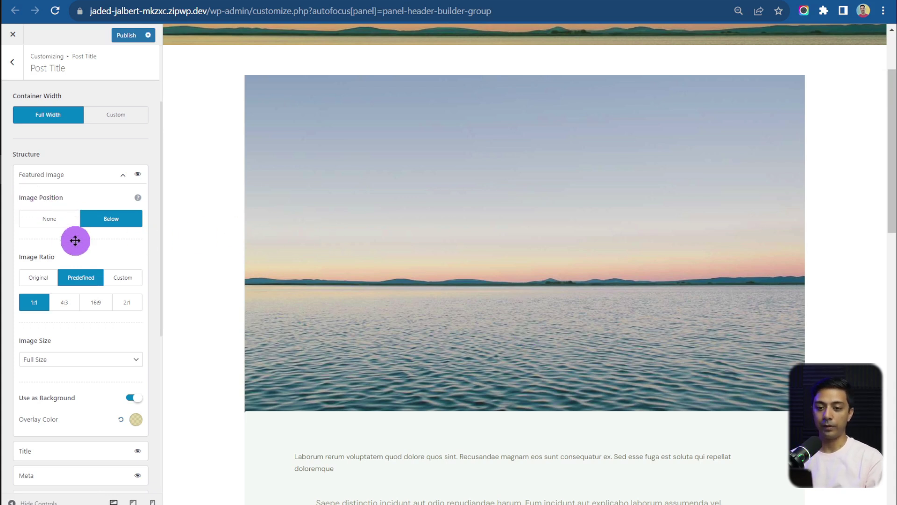
left_click(35, 220)
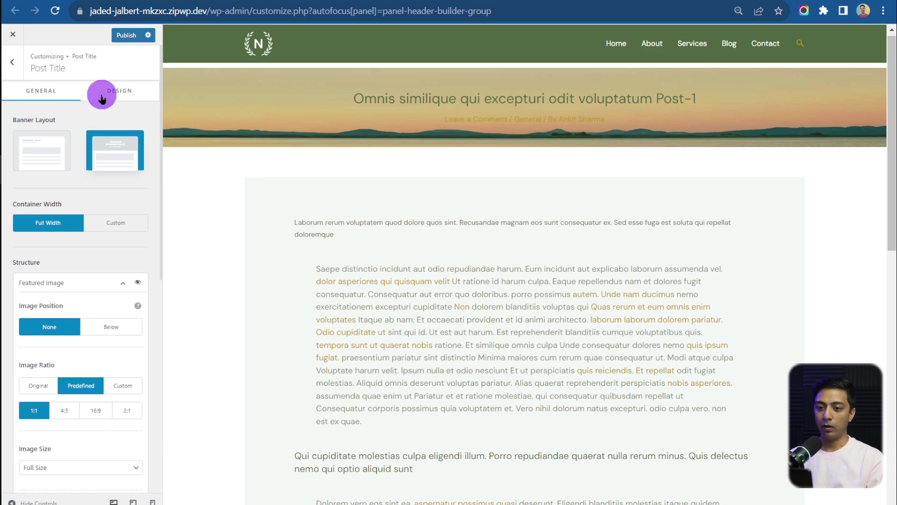
- Increase the banner's minimum height in the Post Title design settings, starting from 511 px and entering an exact value
left_click(124, 96)
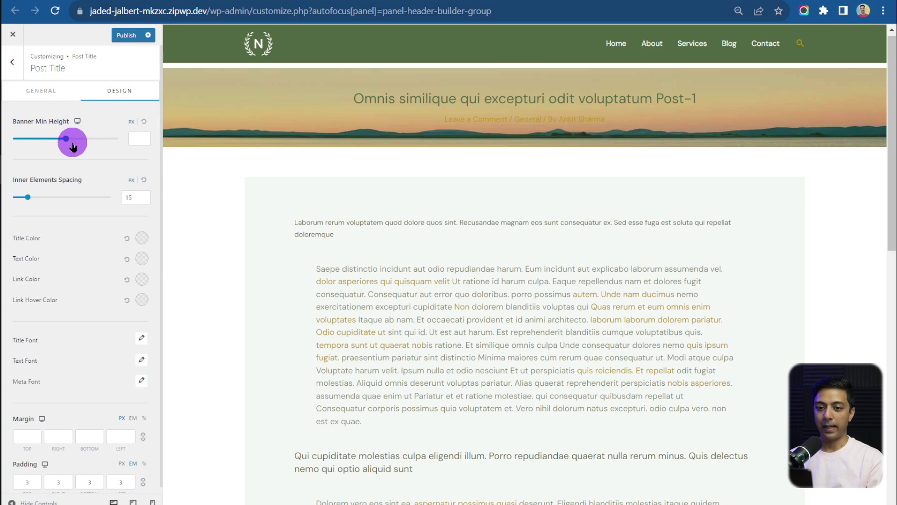
left_click(66, 143)
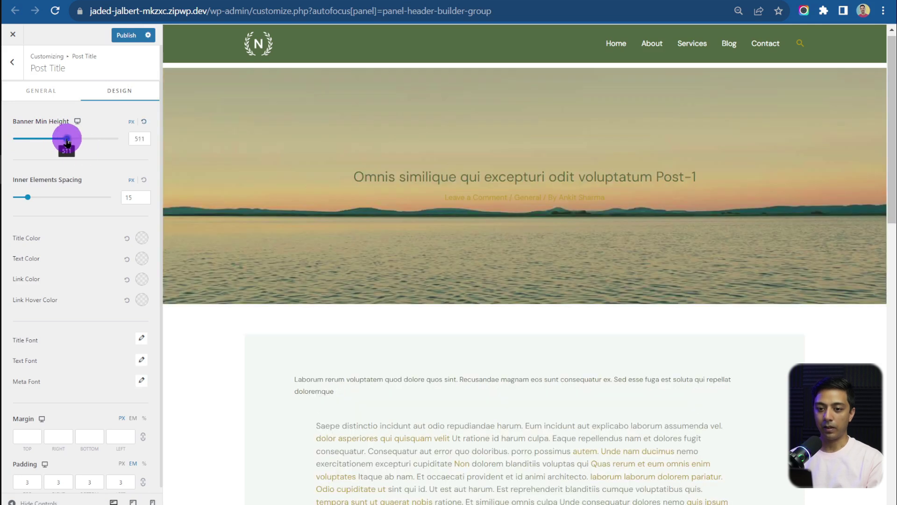
double_click(146, 138)
type("61")
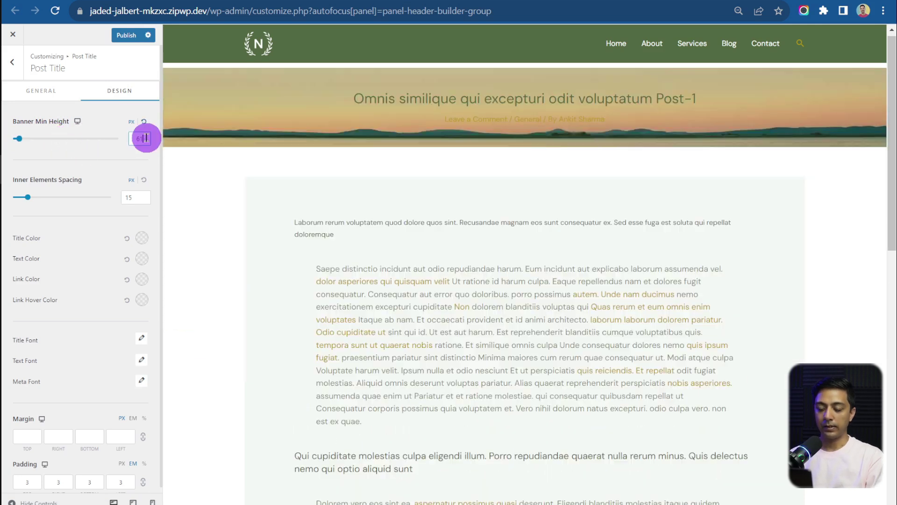
type("00")
- Adjust the spacing between the banner's inner elements
left_click(43, 197)
mouse_move(43, 197)
left_mouse_down()
mouse_move(24, 197)
mouse_move(61, 197)
mouse_move(29, 197)
mouse_move(41, 197)
left_mouse_up()
left_click(412, 314)
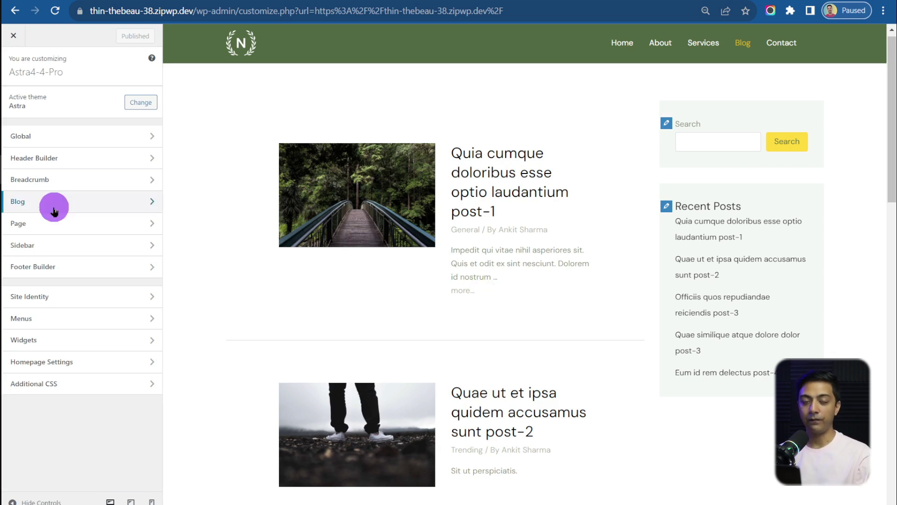
- Open the Blog / Archive settings on the Astra4-4-Pro site and enable the Post Filter
left_click(98, 199)
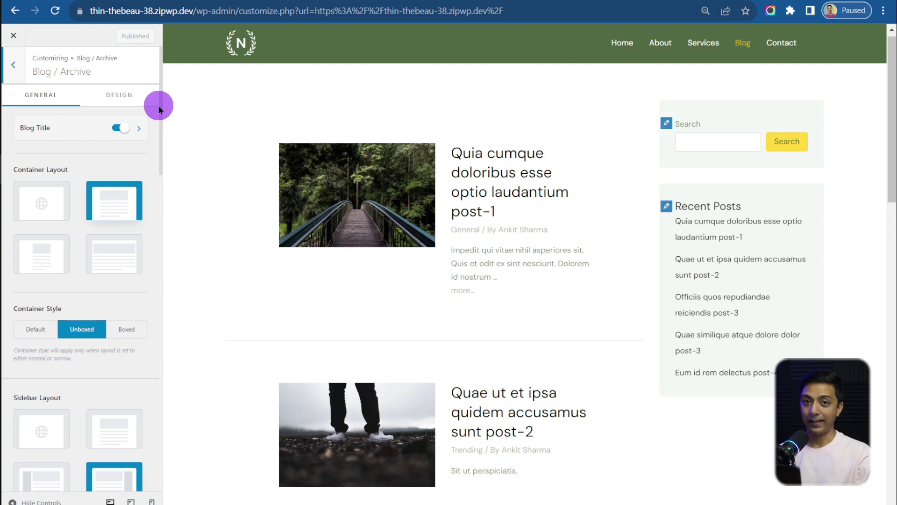
left_click_drag(159, 106, 68, 473)
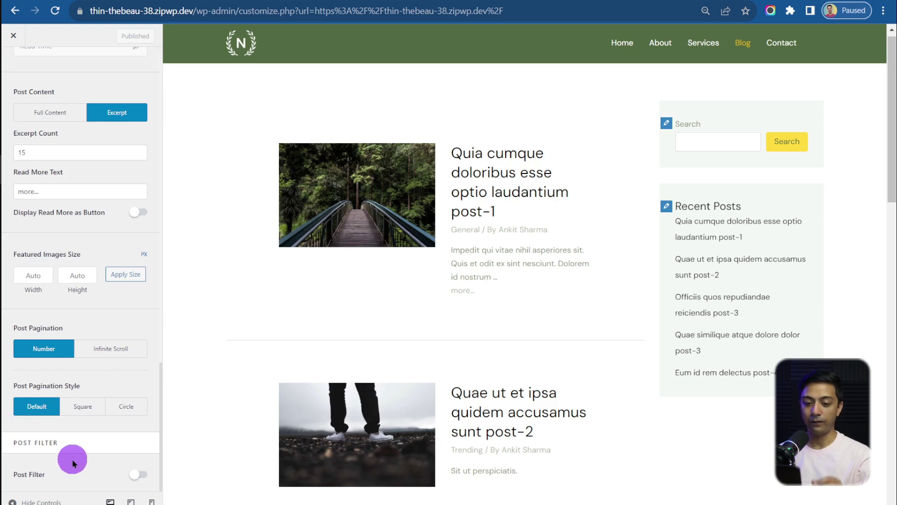
left_click(139, 477)
- Test the post filter in the blog preview with the Classic, Trending and General categories, checking the listed posts
key("ctrl+0")
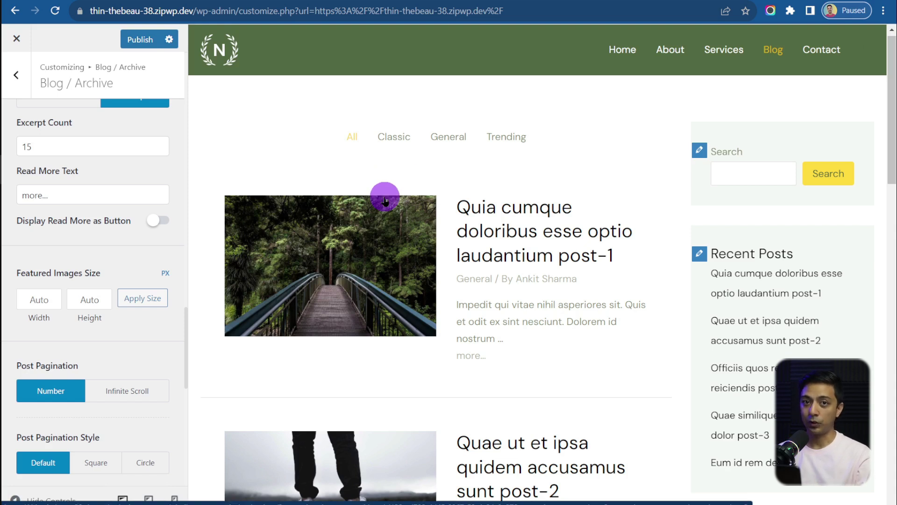
left_click(403, 137)
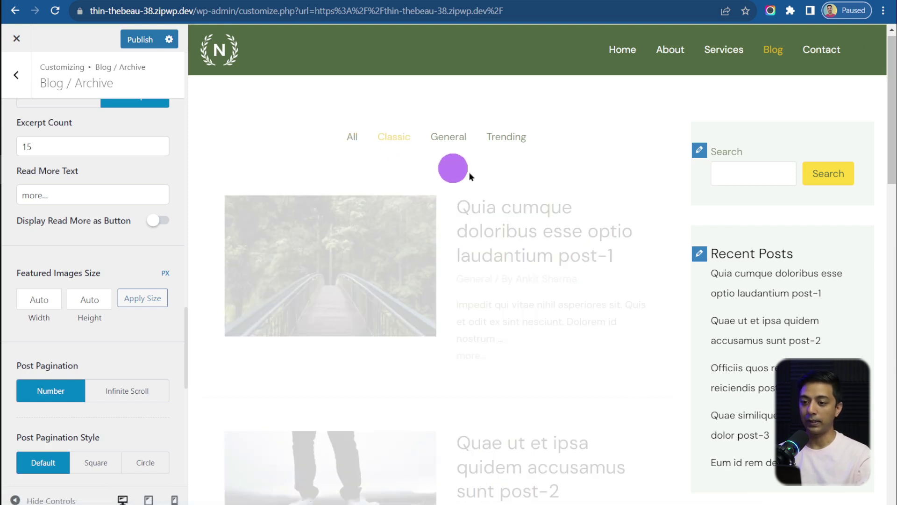
scroll(640, 182, "down", 4)
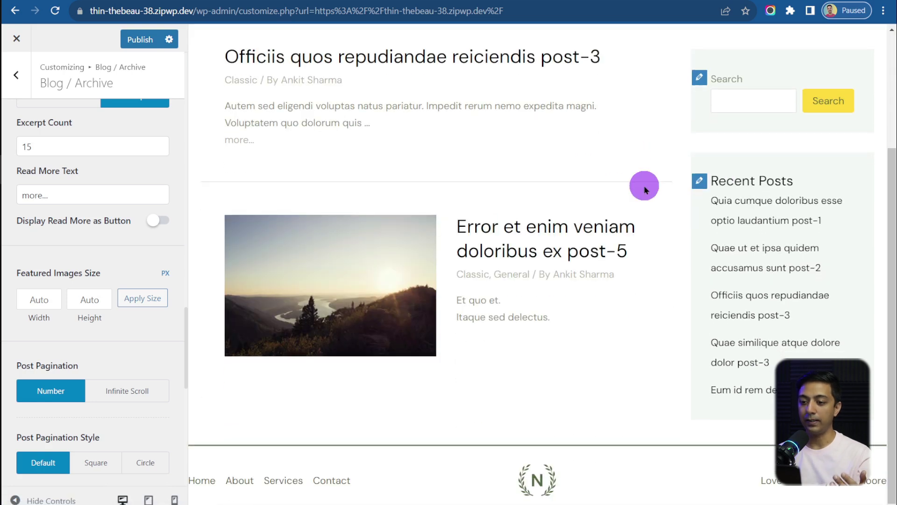
scroll(643, 186, "up", 3)
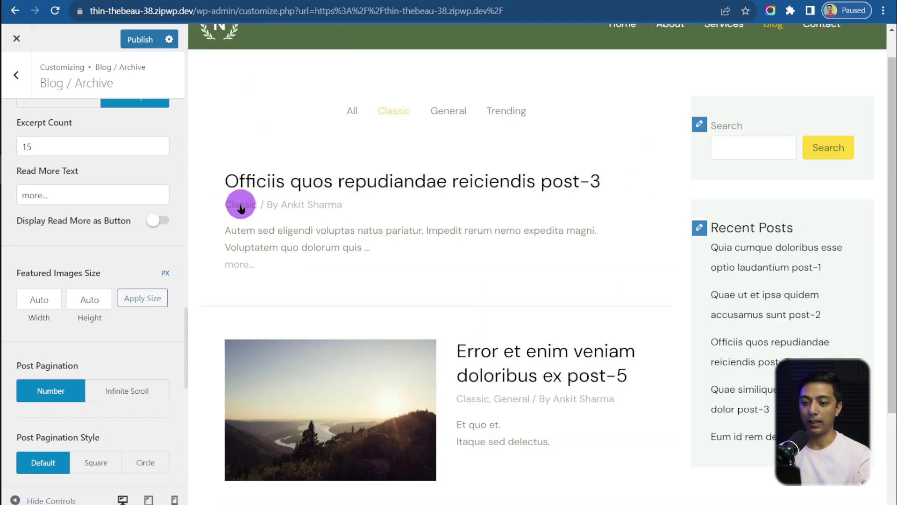
left_click(512, 114)
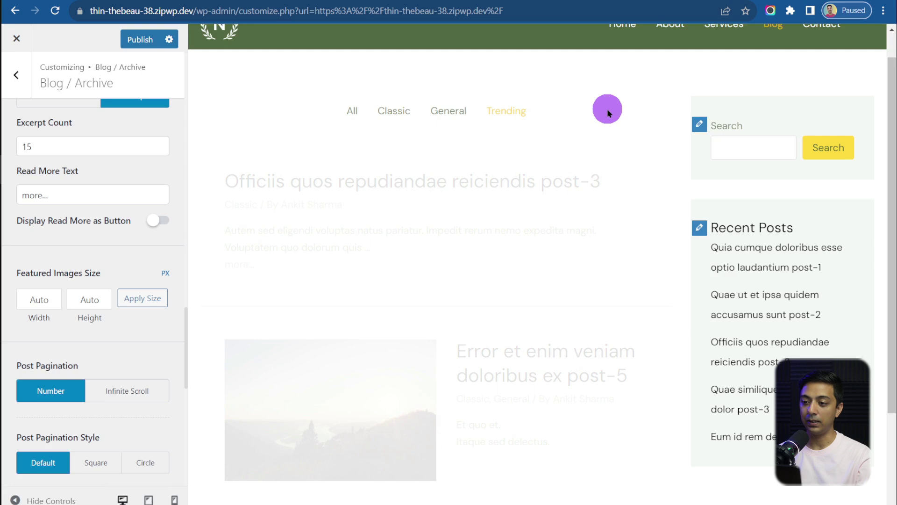
scroll(569, 255, "down", 1)
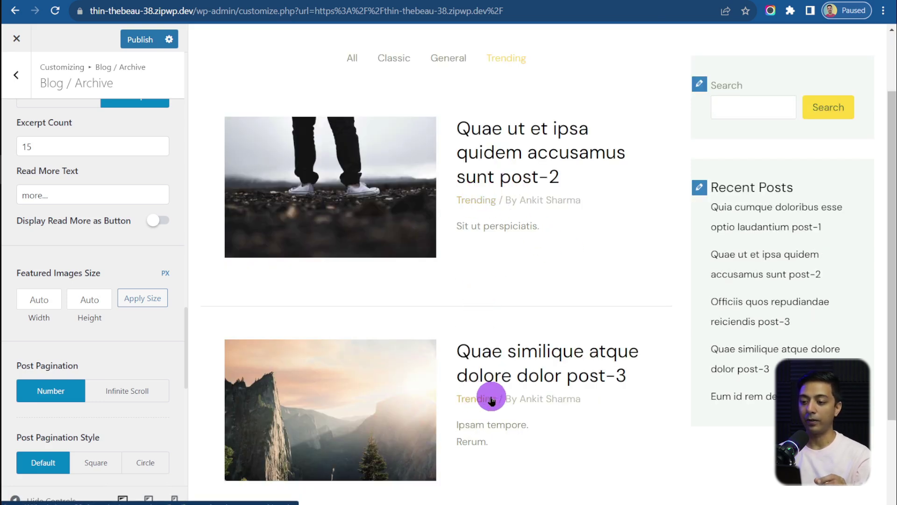
left_click(449, 64)
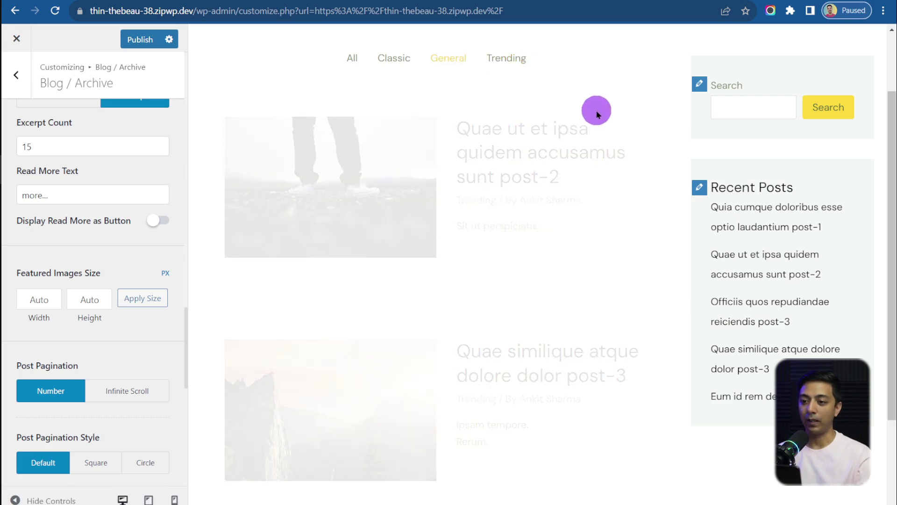
scroll(636, 223, "down", 5)
scroll(636, 262, "down", 2)
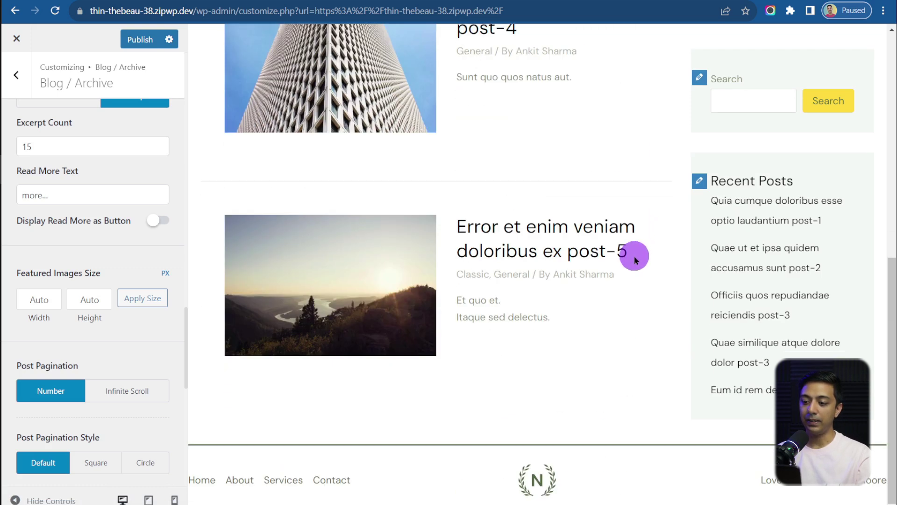
scroll(635, 251, "up", 9)
- Choose the second style for the post filter
key("ctrl+minus")
scroll(125, 232, "down", 6)
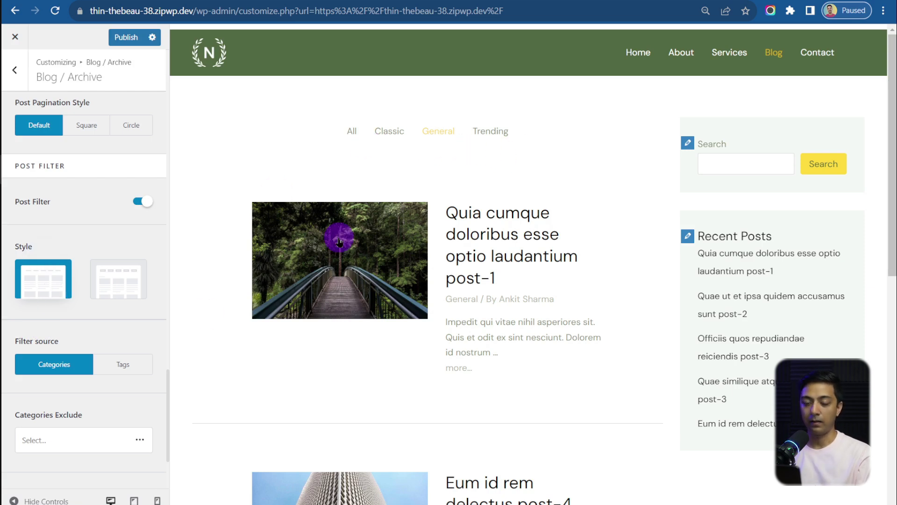
left_click(106, 292)
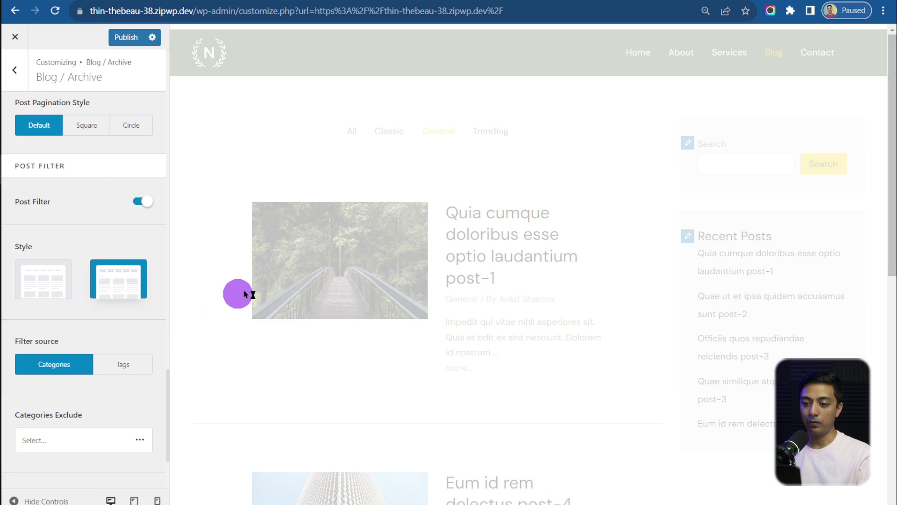
- Show all posts in the blog preview, try excluding the Trending category from the post filter, and clear that exclusion
left_click(360, 132)
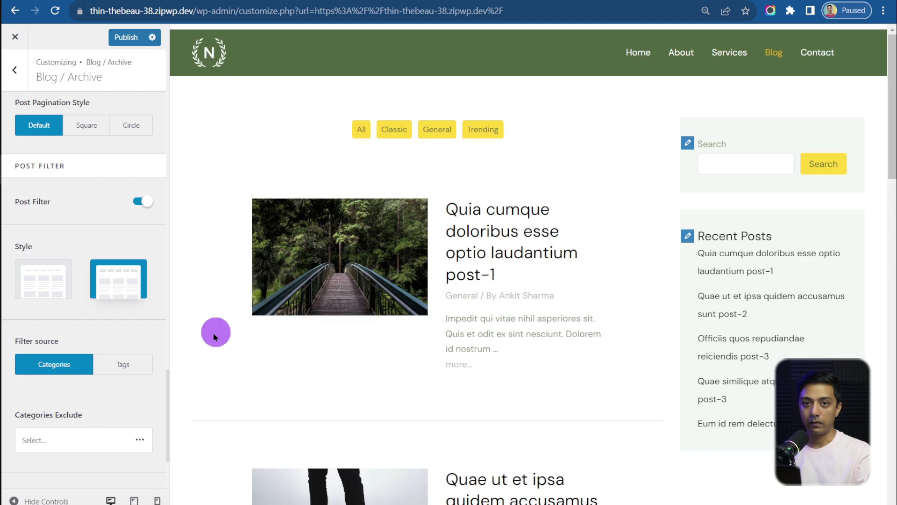
scroll(98, 294, "down", 3)
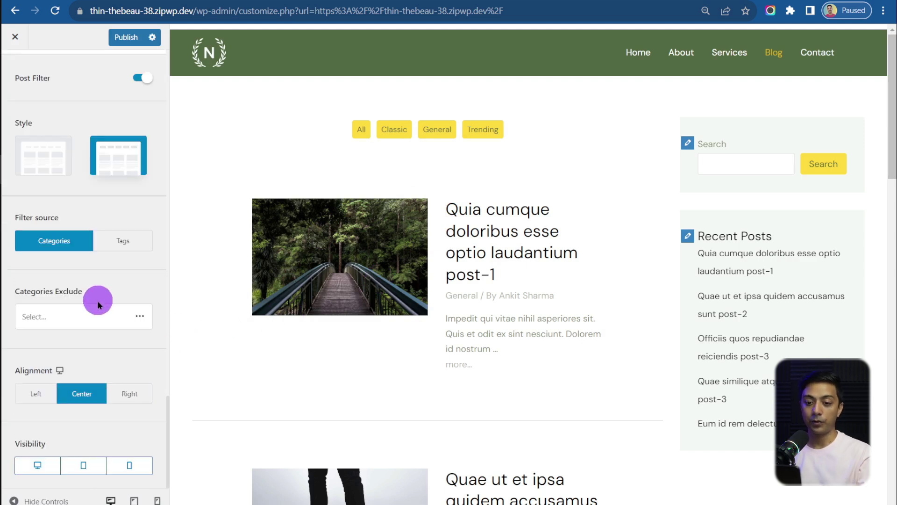
left_click(95, 326)
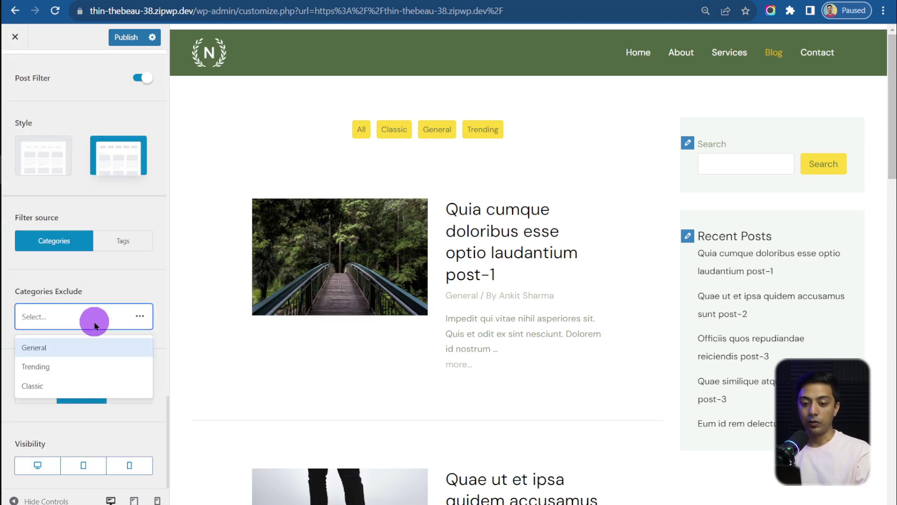
left_click(73, 373)
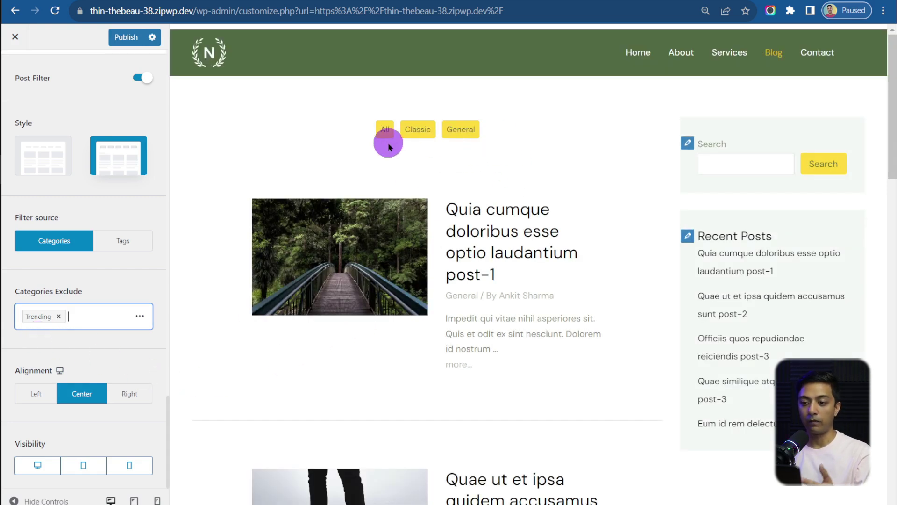
left_click(58, 318)
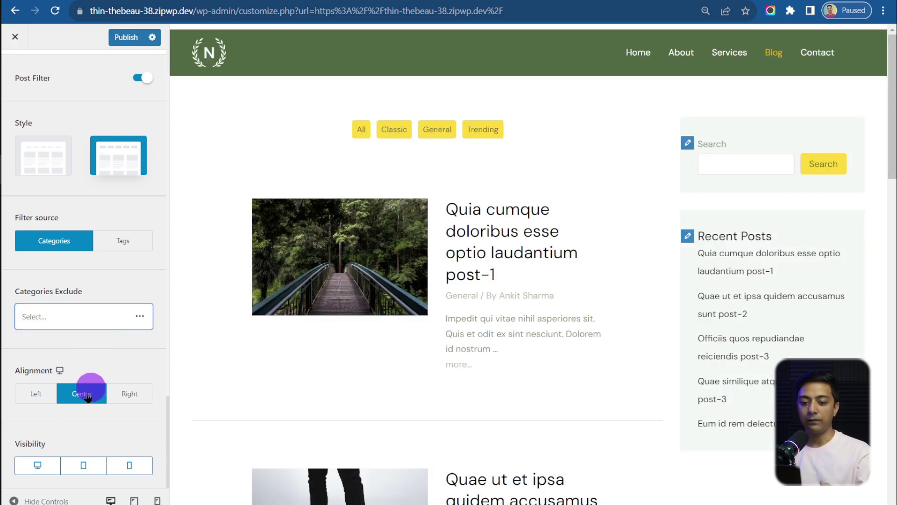
- Align the post filter to the left and test its desktop and tablet visibility options
left_click(35, 401)
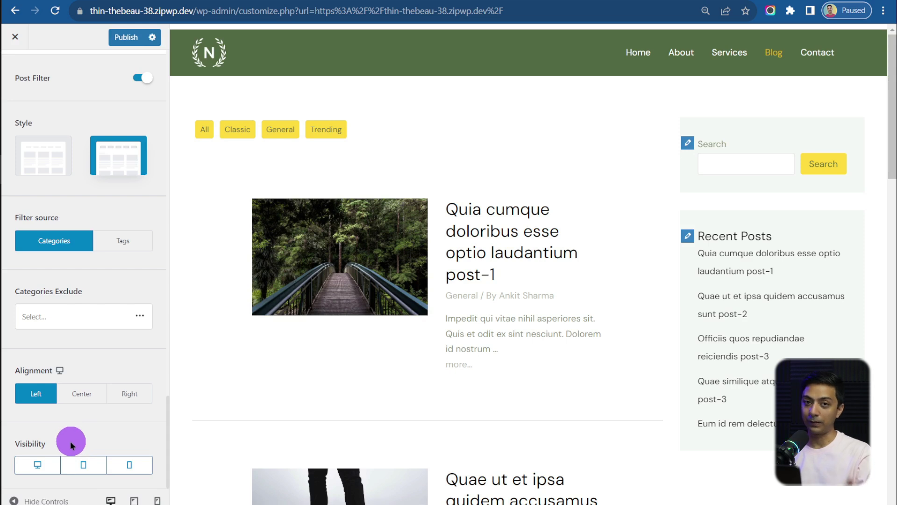
left_click(39, 466)
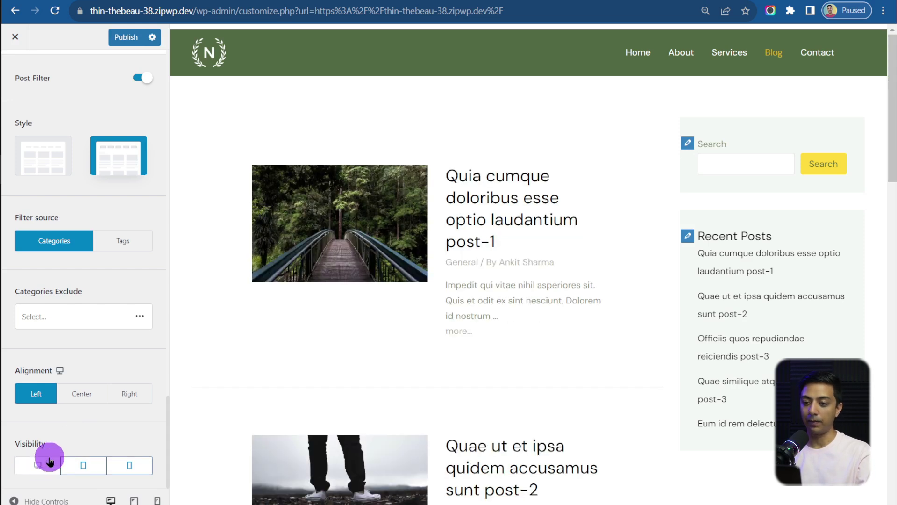
left_click(49, 462)
left_click(86, 468)
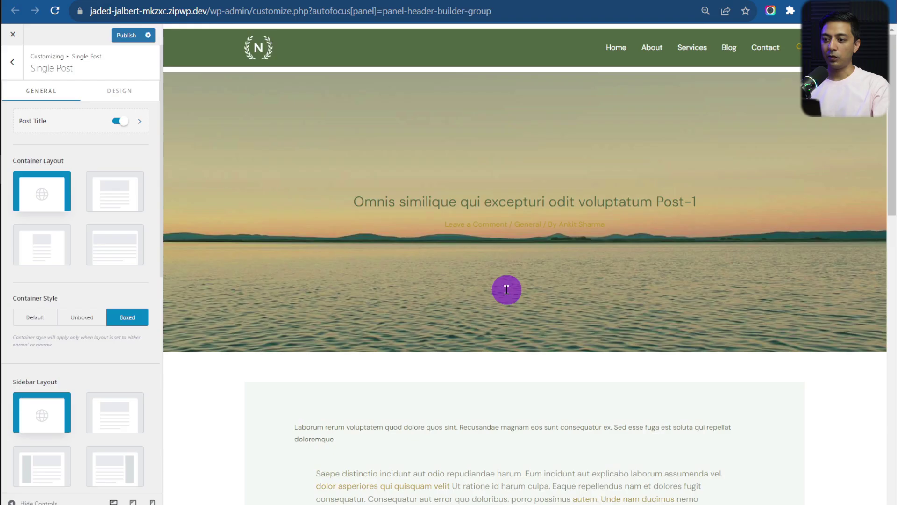
- Set the single post's sidebar layout to the right sidebar and check how it scrolls with the post content
scroll(506, 289, "down", 5)
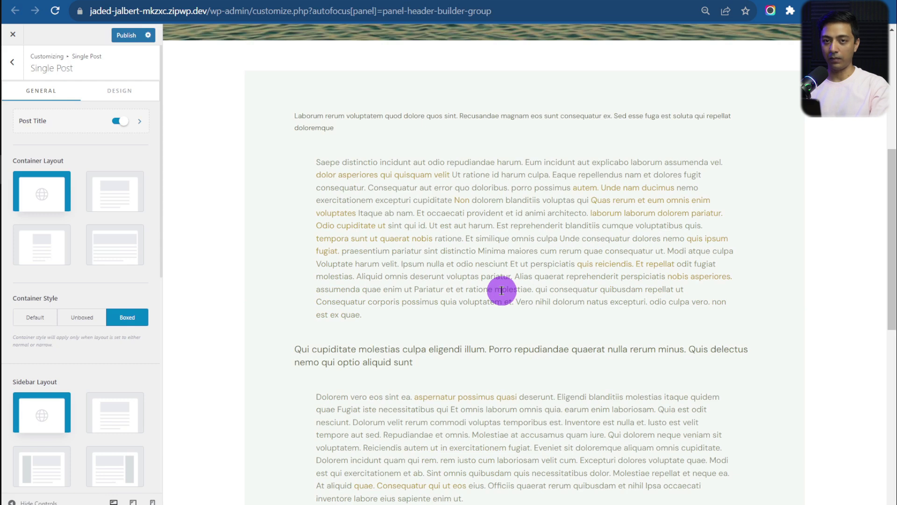
scroll(133, 233, "down", 4)
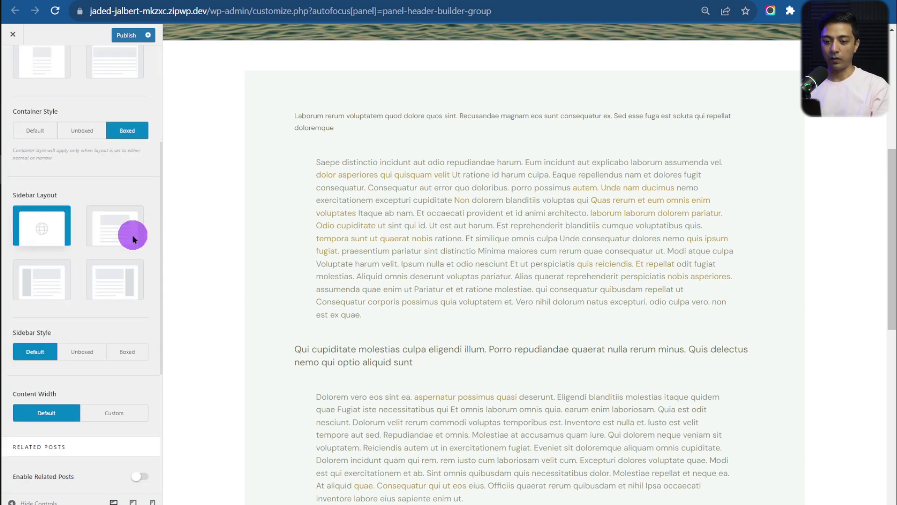
left_click(114, 287)
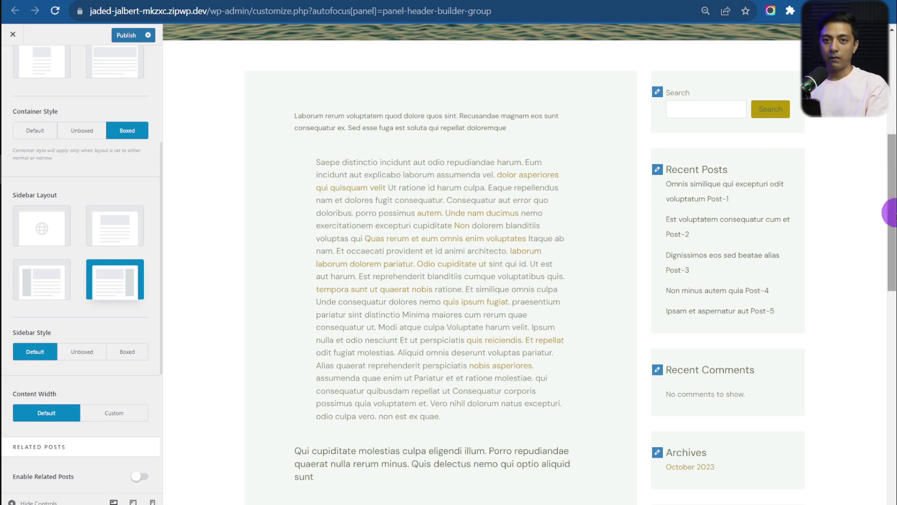
left_click_drag(891, 212, 895, 297)
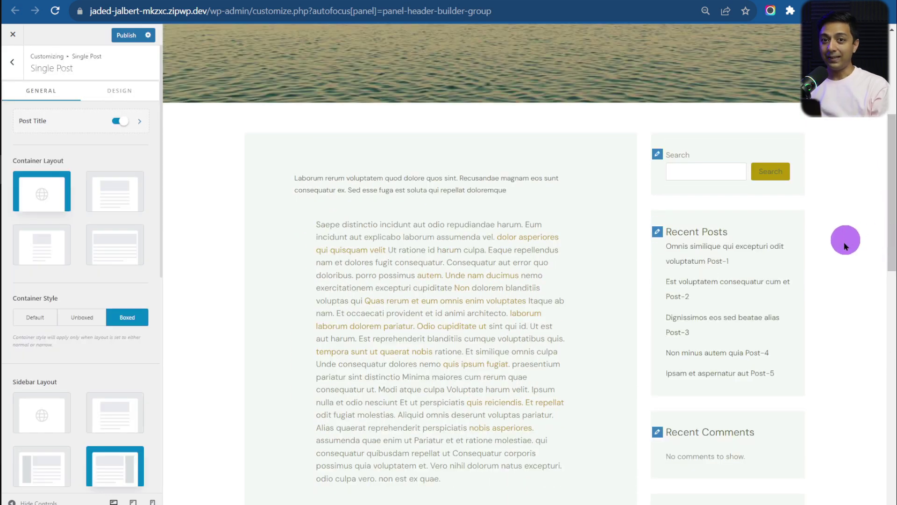
- Enable the sticky sidebar in the Astra4-4 Free ver site's Sidebar settings and test it by scrolling the post preview
left_click(12, 64)
left_click(12, 65)
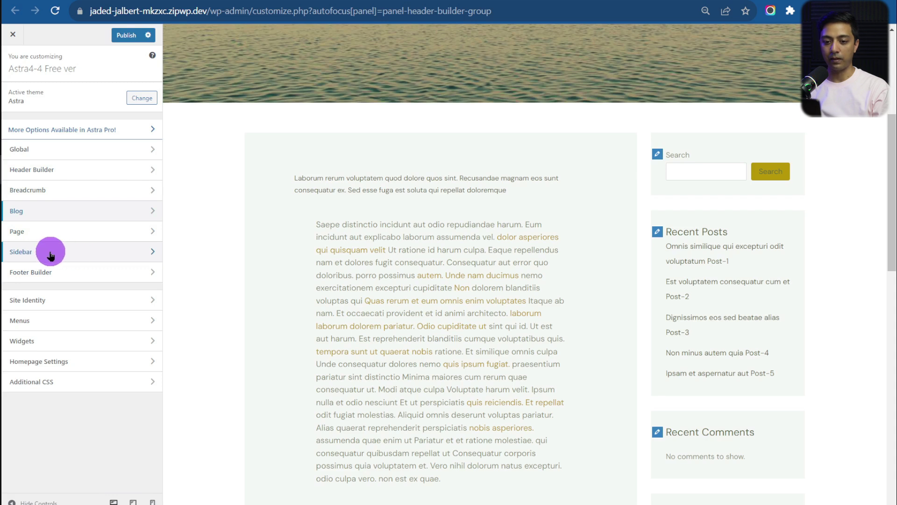
left_click(55, 255)
scroll(127, 161, "down", 2)
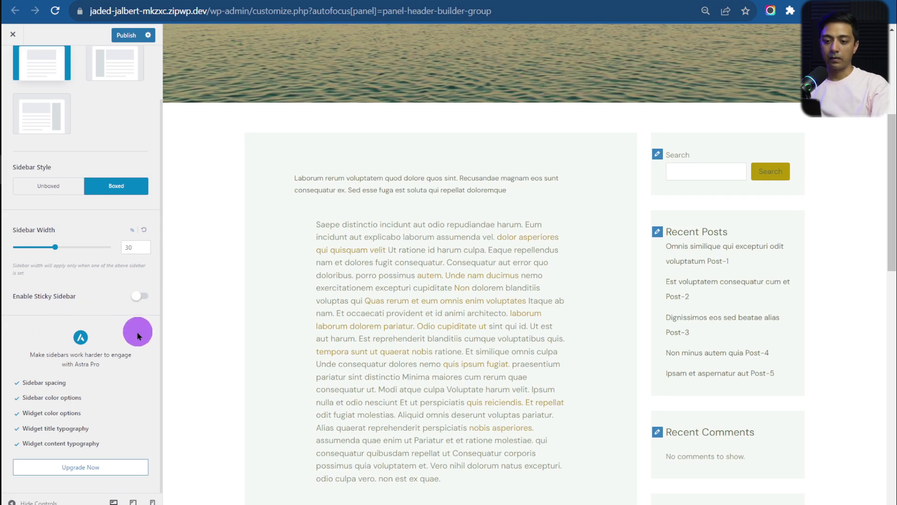
left_click(137, 296)
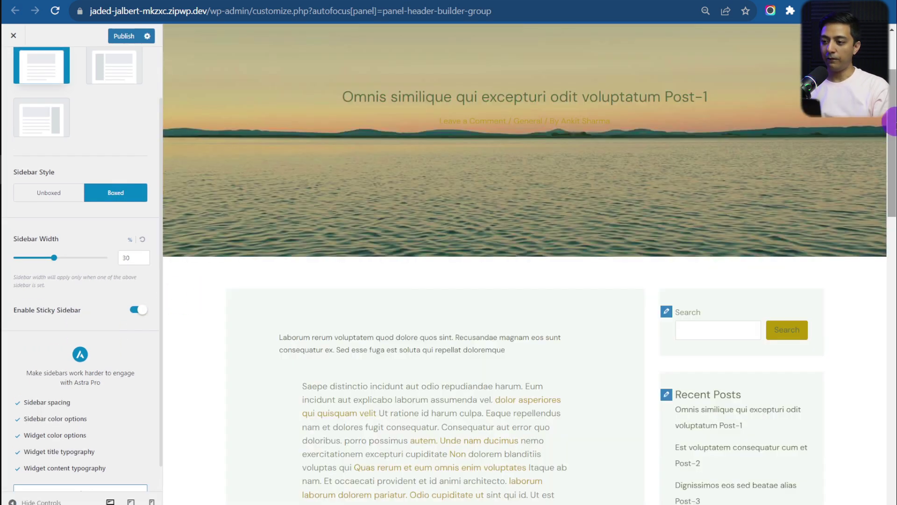
left_click_drag(891, 121, 876, 264)
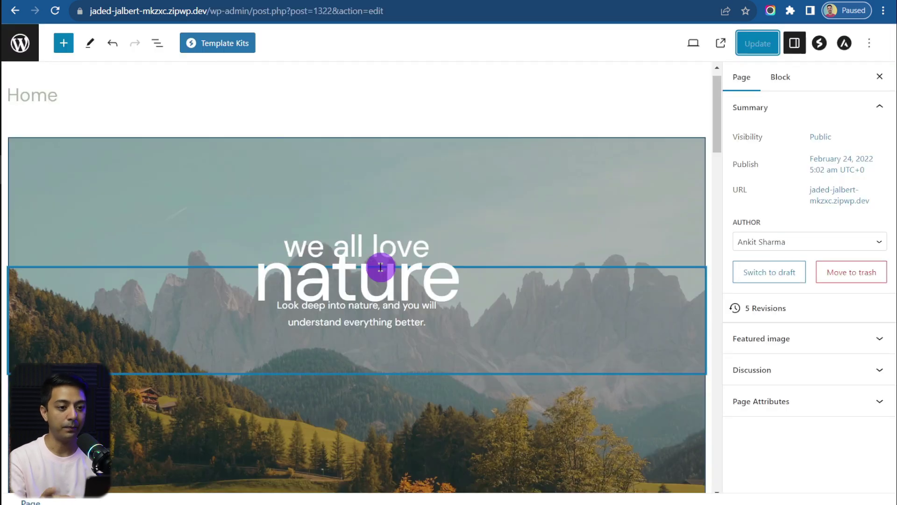
- Insert a Buttons block in the Home page's hero container below the tagline and label its button PRIMARY
scroll(381, 267, "down", 2)
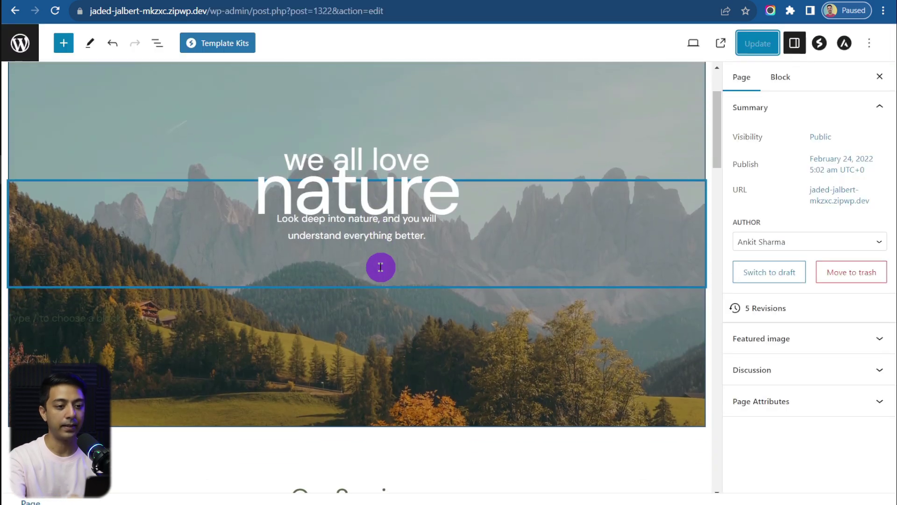
left_click(182, 313)
type("/")
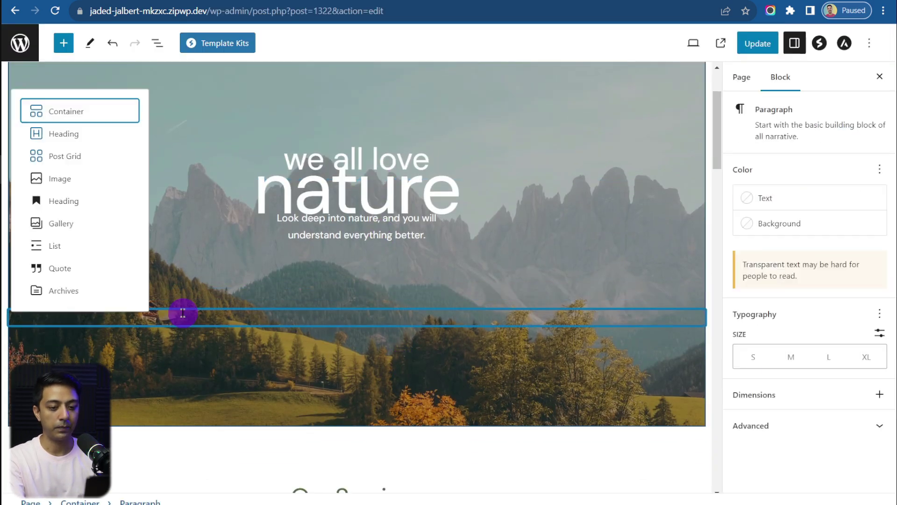
type("button")
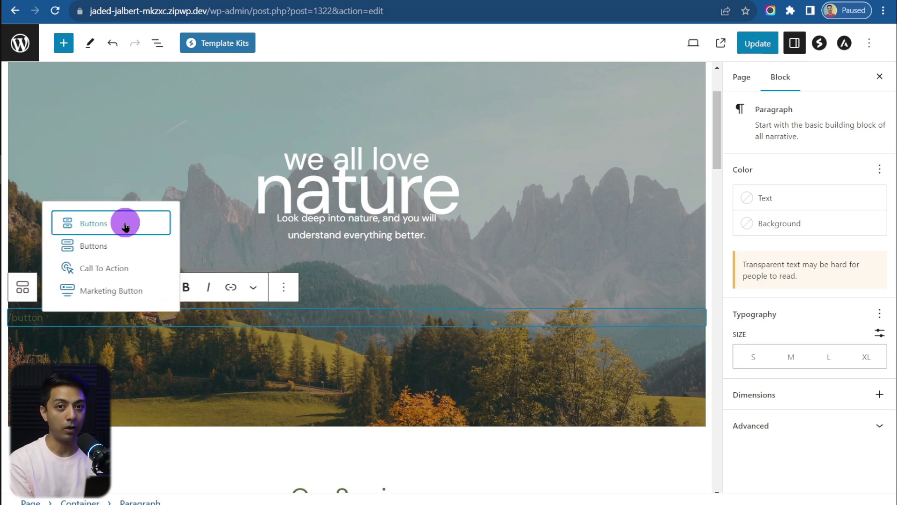
left_click(107, 228)
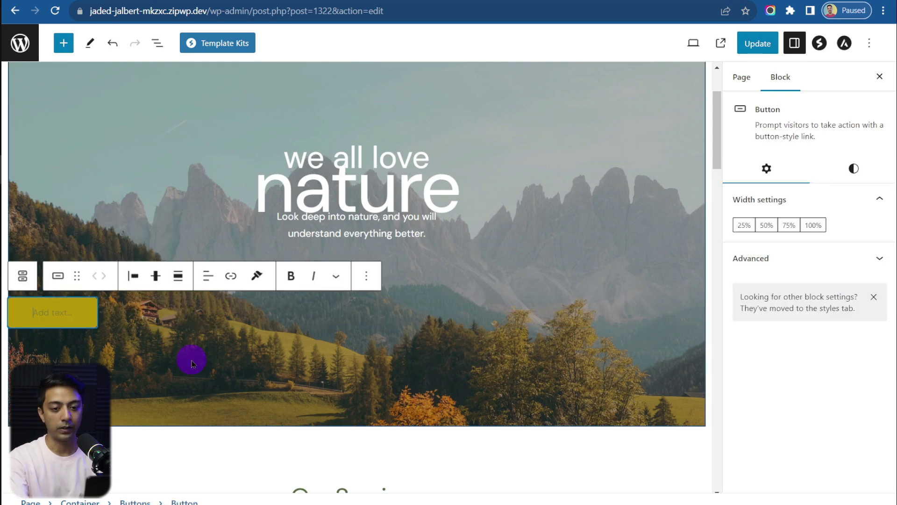
type("PRIMARY")
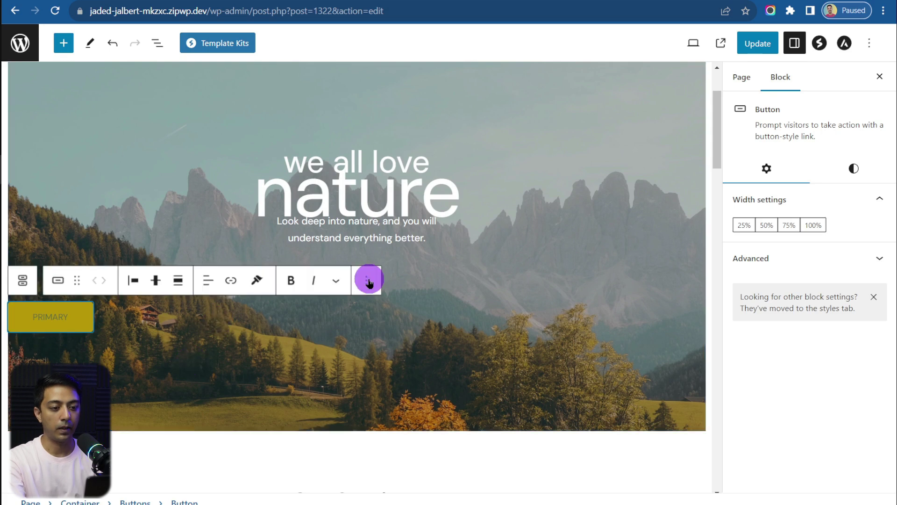
- Duplicate the PRIMARY button and label the copy SECONDARY
left_click(368, 280)
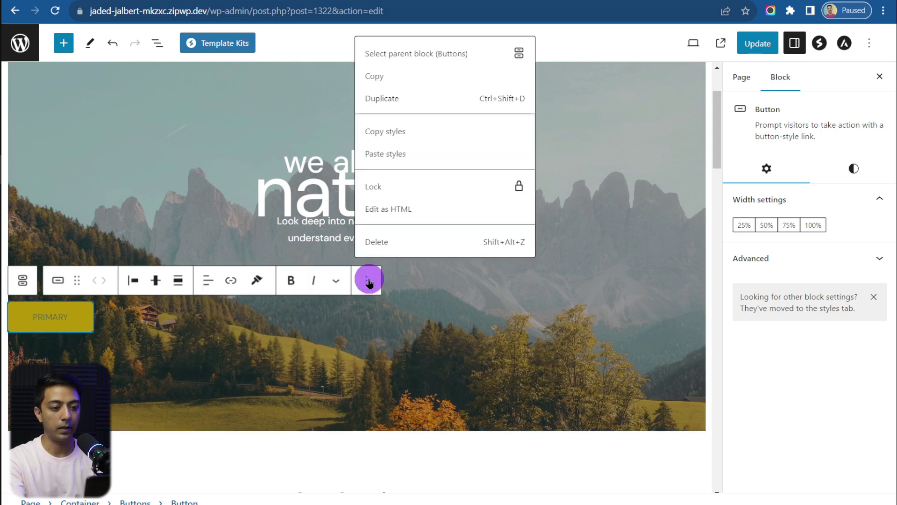
left_click(377, 99)
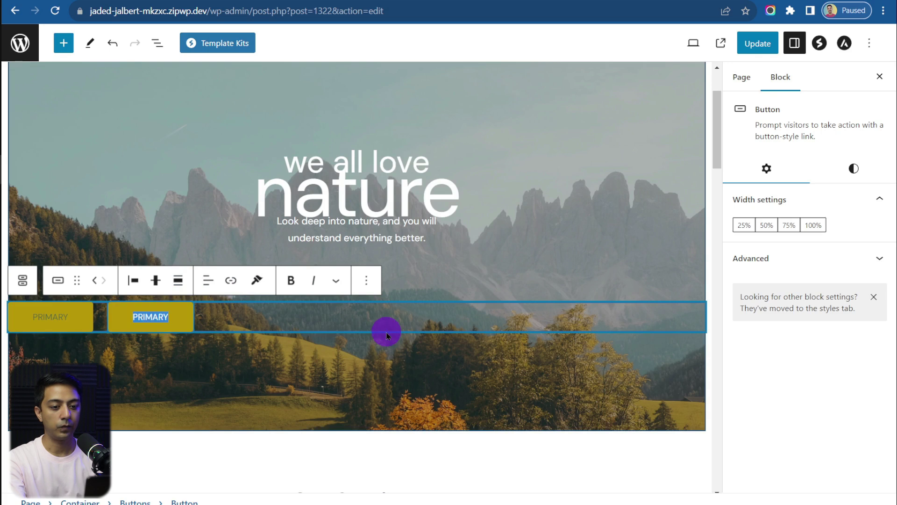
type("SECONDARY")
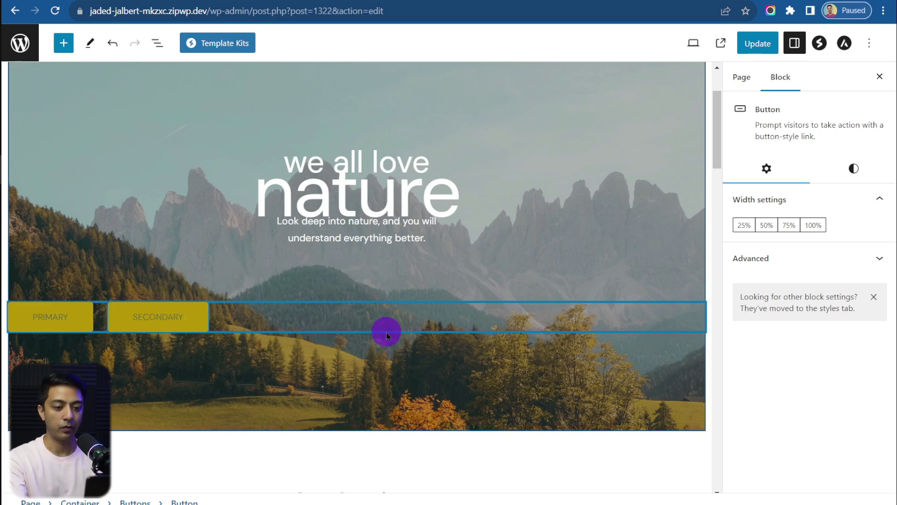
- Select the parent Buttons block and set its justification to center
left_click(159, 45)
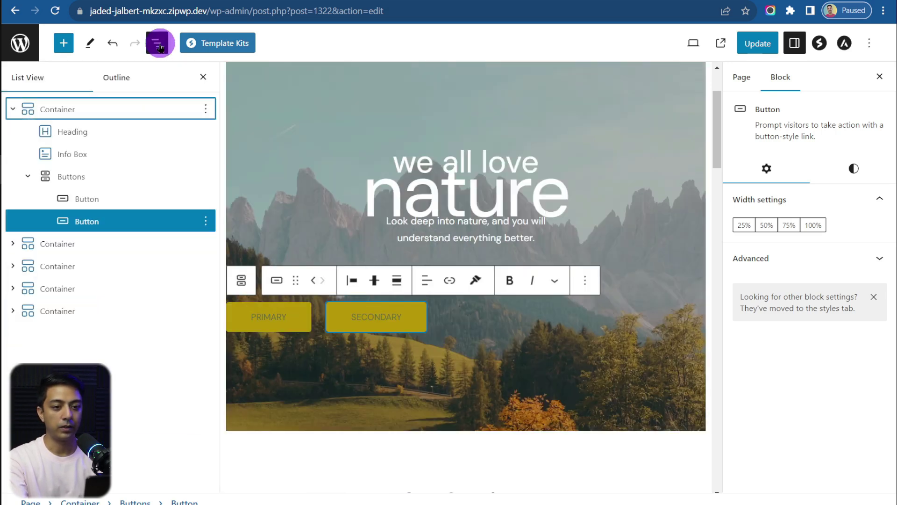
left_click(74, 177)
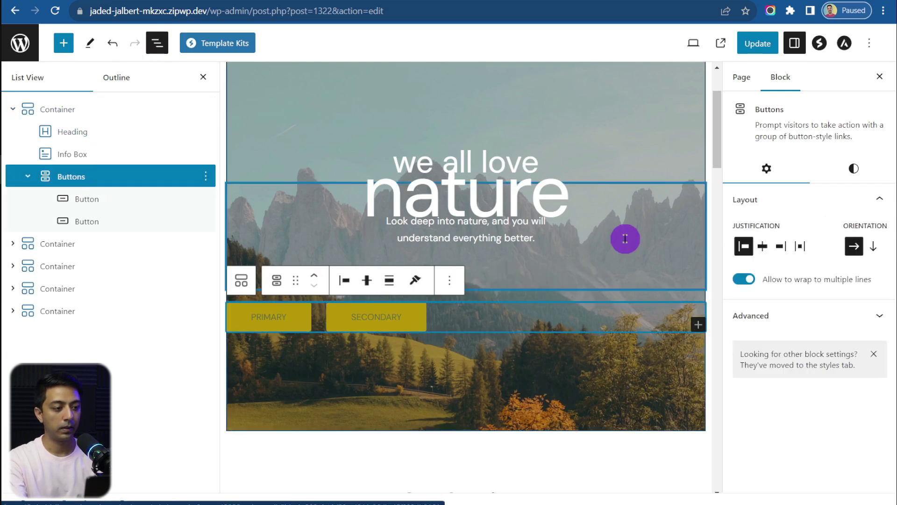
left_click(764, 247)
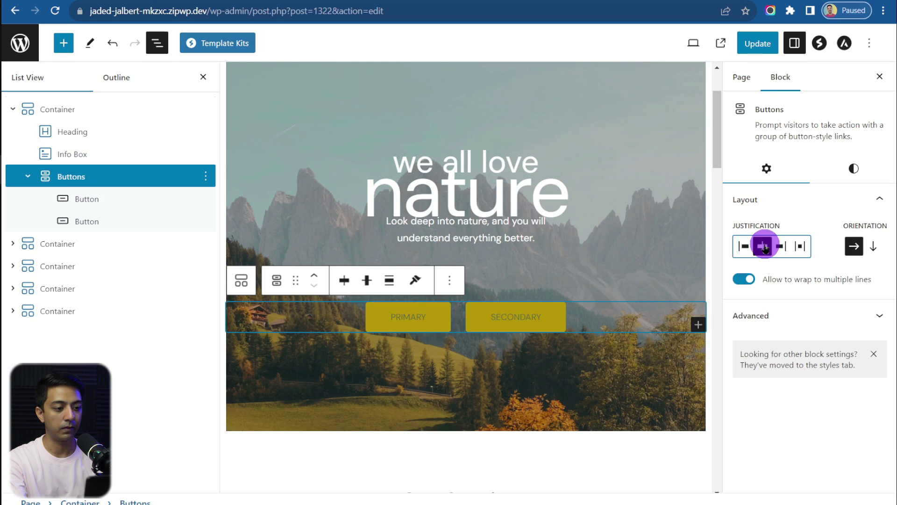
- Apply the Outline style to the SECONDARY button and update the Home page
left_click(525, 314)
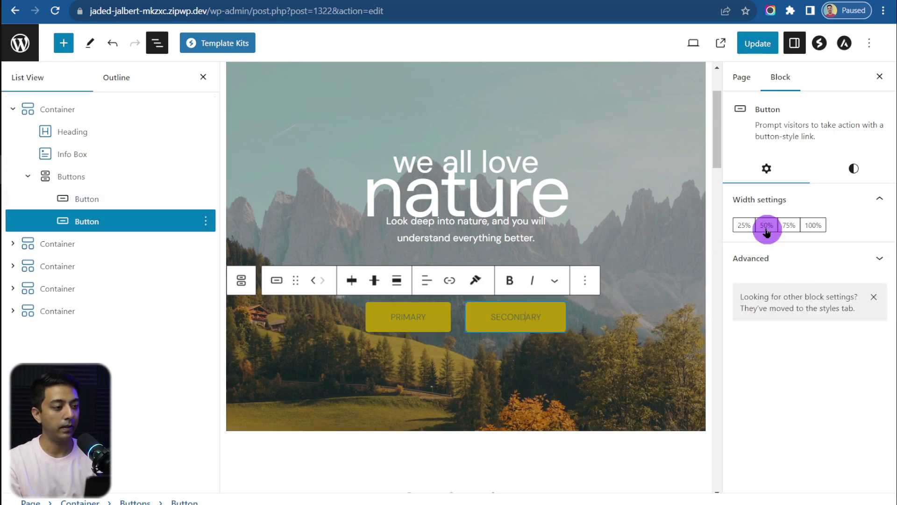
left_click(854, 171)
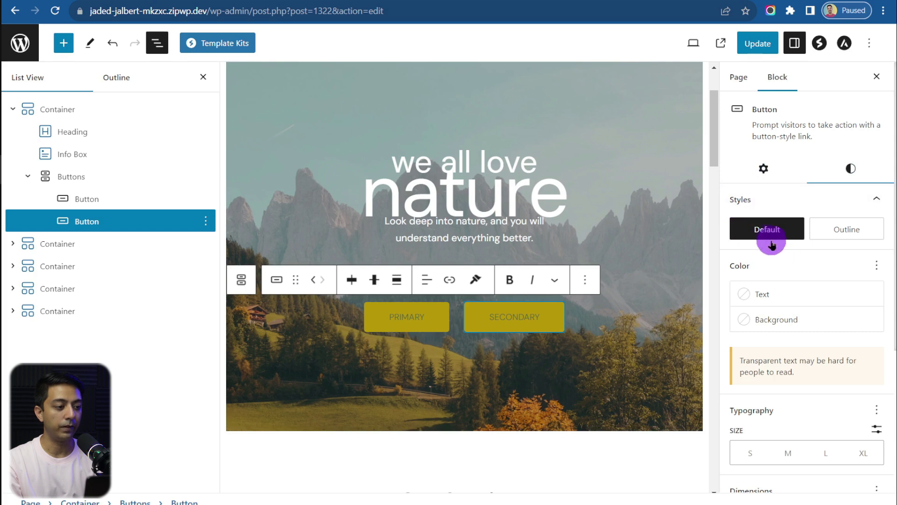
mouse_move(769, 234)
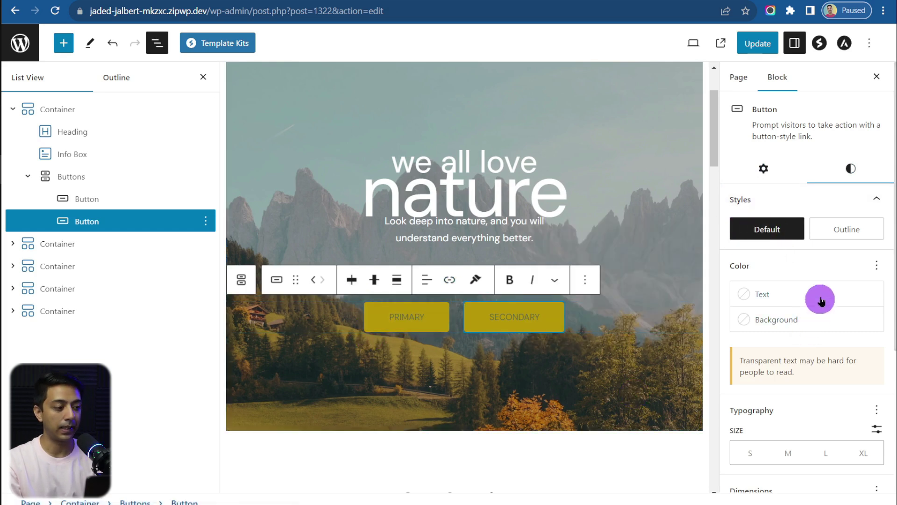
left_click(843, 235)
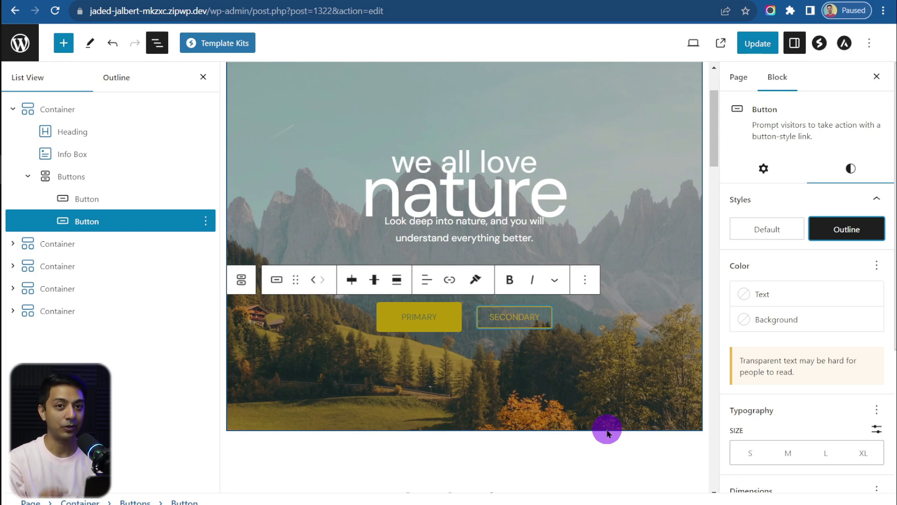
left_click(757, 43)
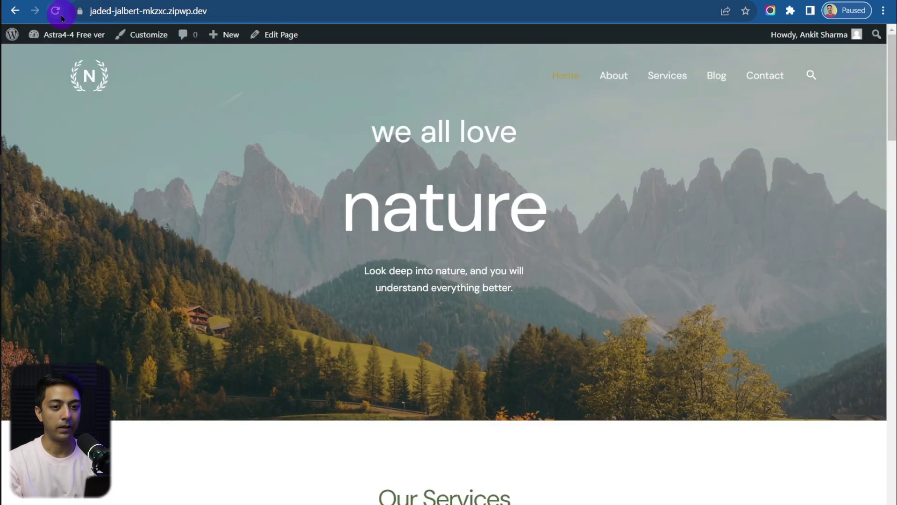
- Reload the live Home page and open the global primary button settings in the site Customizer
left_click(54, 14)
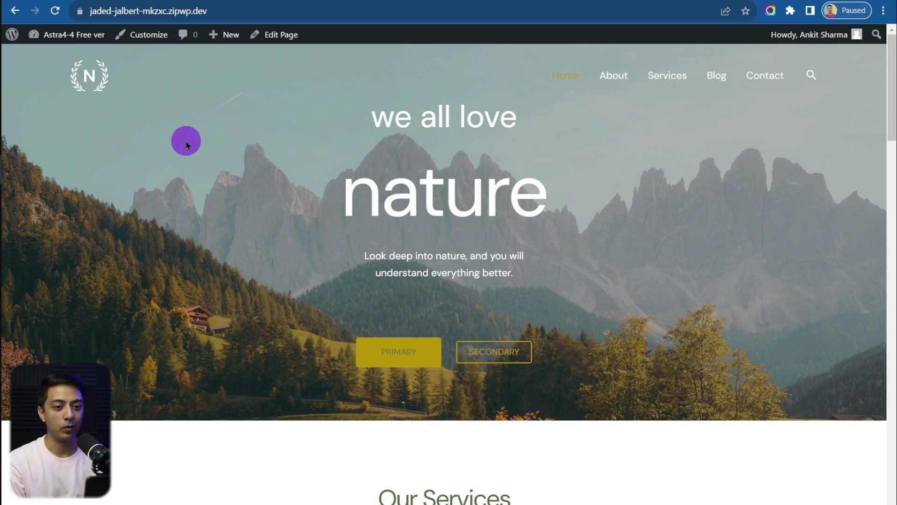
left_click(147, 37)
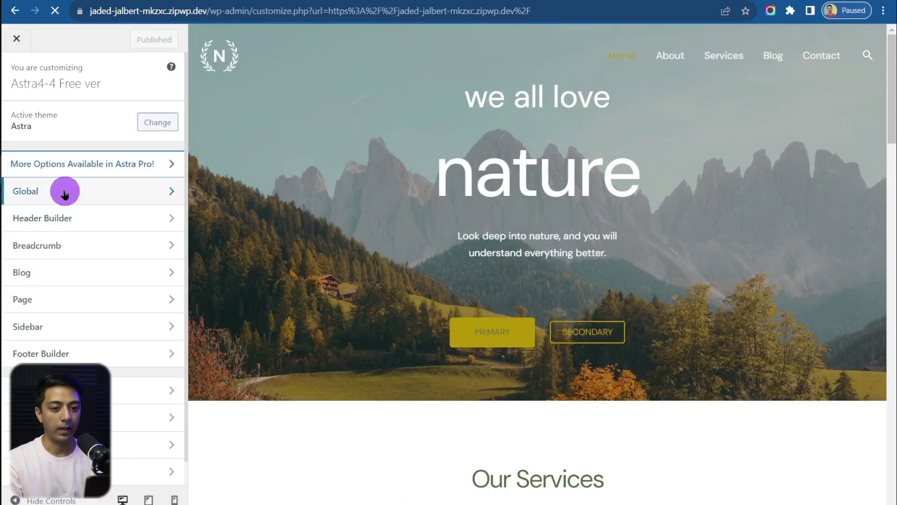
left_click(37, 196)
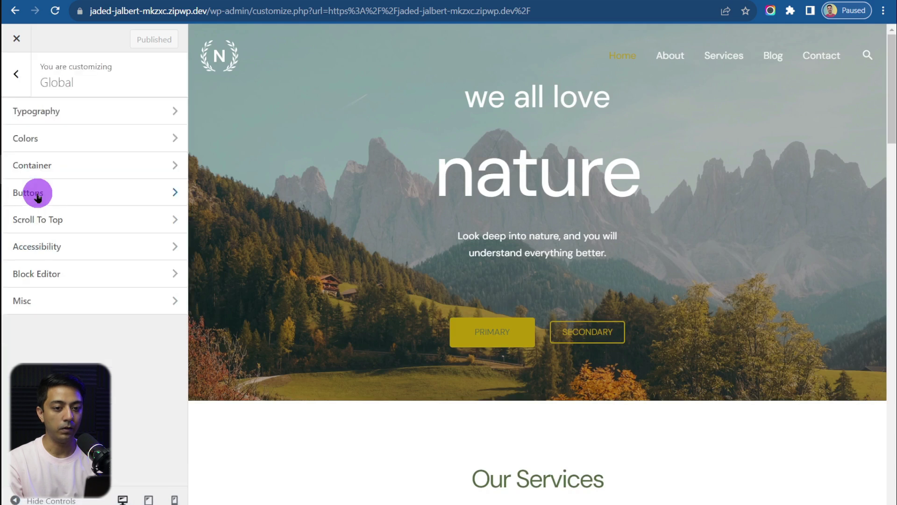
left_click(95, 192)
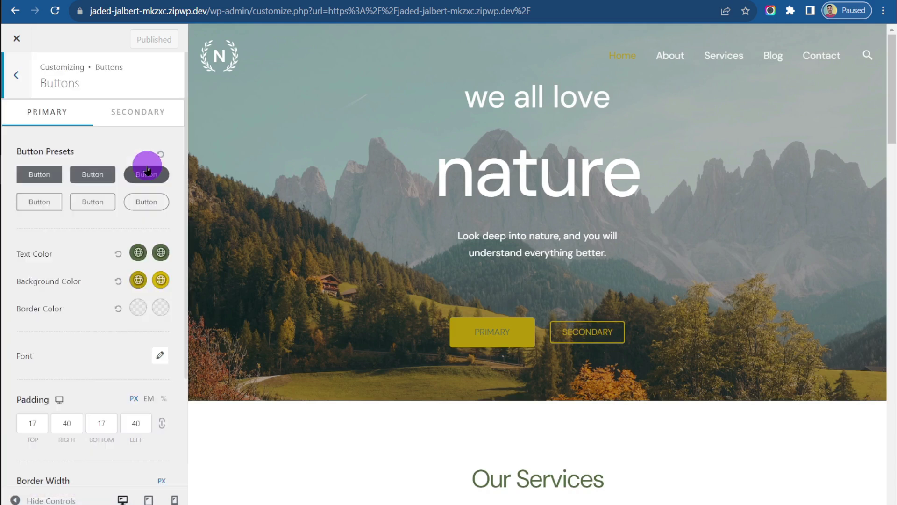
left_click(132, 115)
left_click(34, 115)
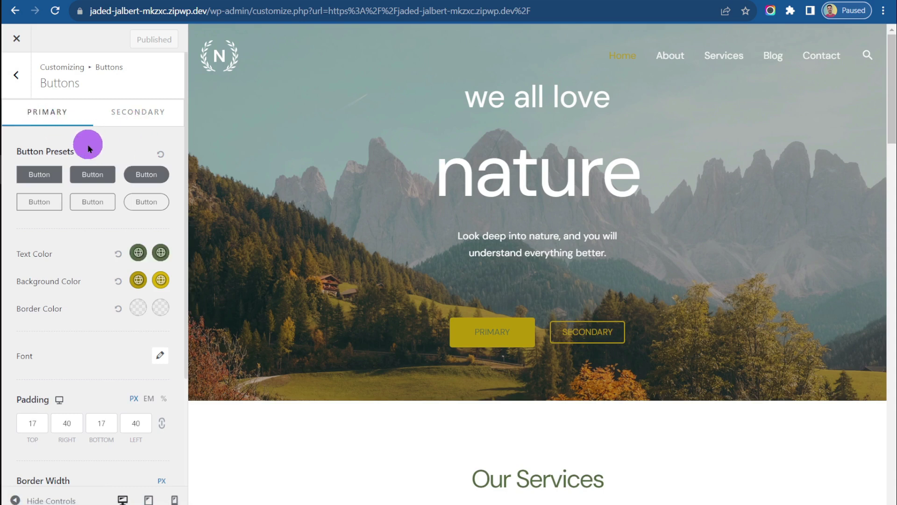
- Apply the filled pill-shaped preset to the primary button and set its normal text color to white
left_click(142, 177)
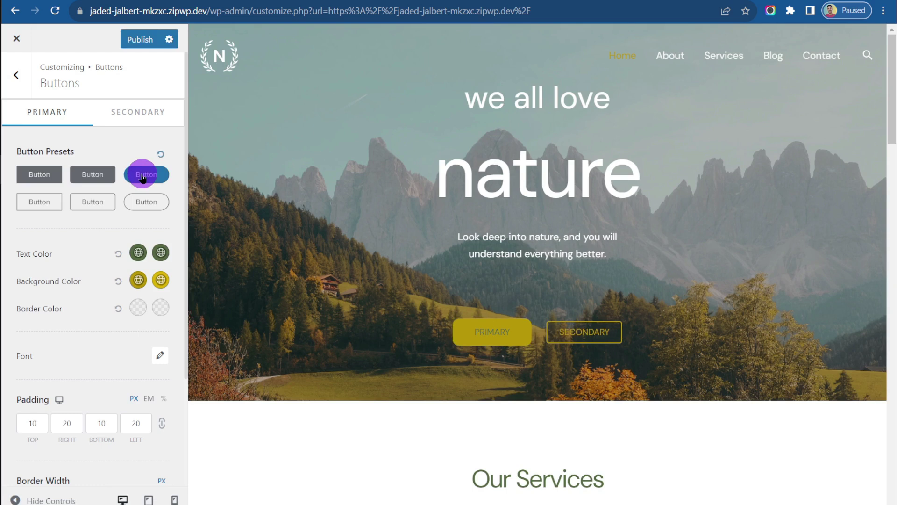
left_click(136, 253)
left_click(108, 281)
- Set the primary button's padding to 20 px top and bottom and 40 px right and left
scroll(79, 322, "down", 2)
left_click(32, 338)
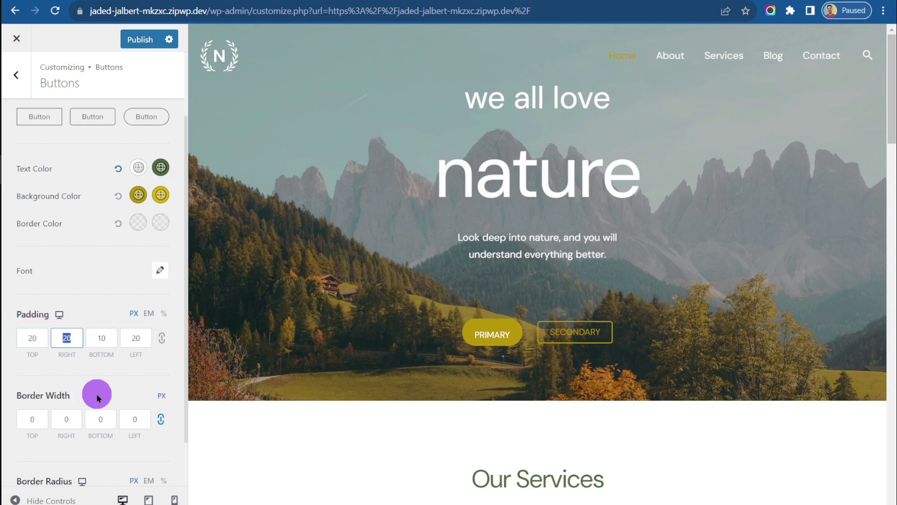
type("4")
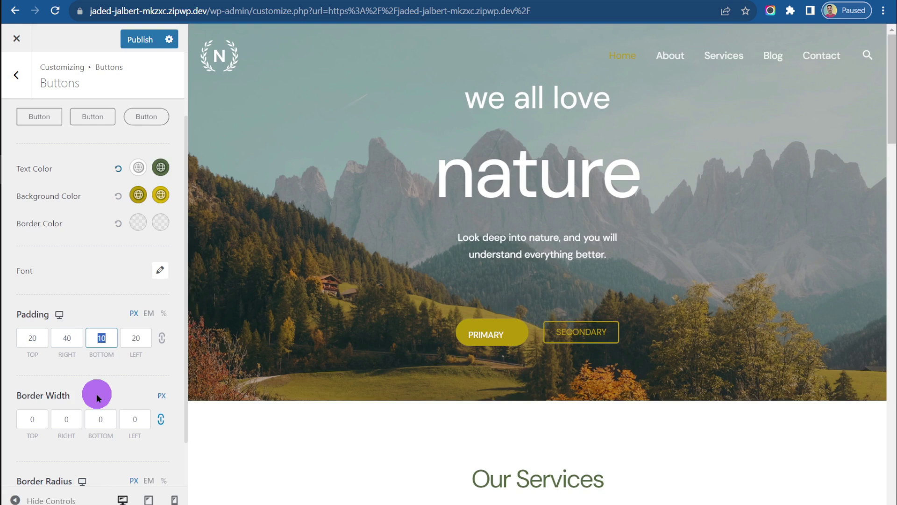
key("Tab")
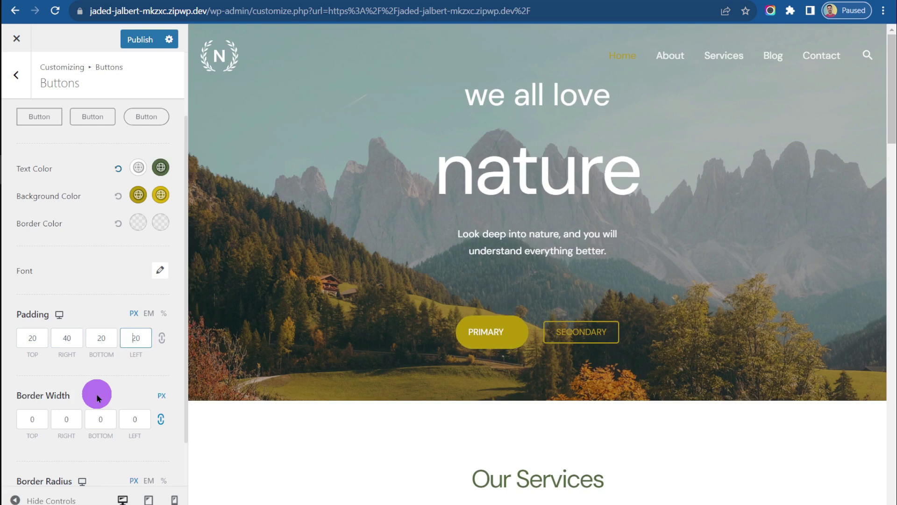
type("4")
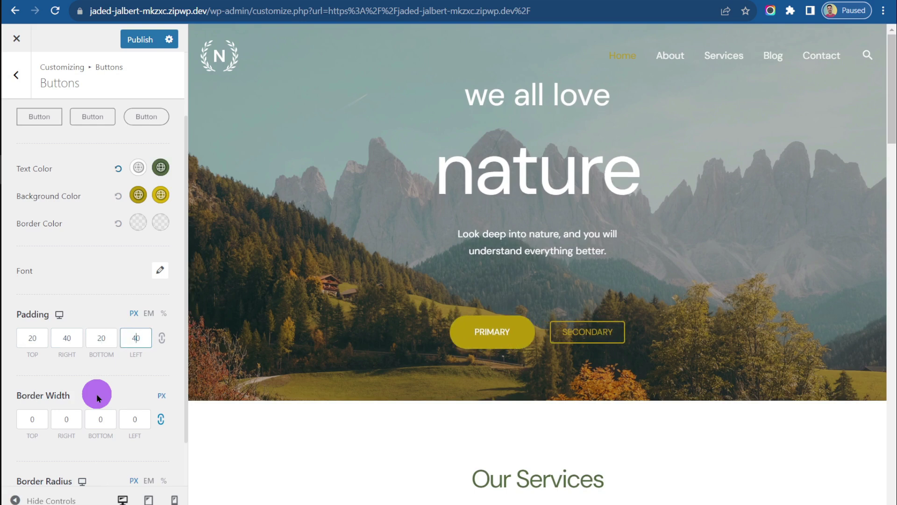
- Set the primary button's font size to 16 px
left_click(159, 270)
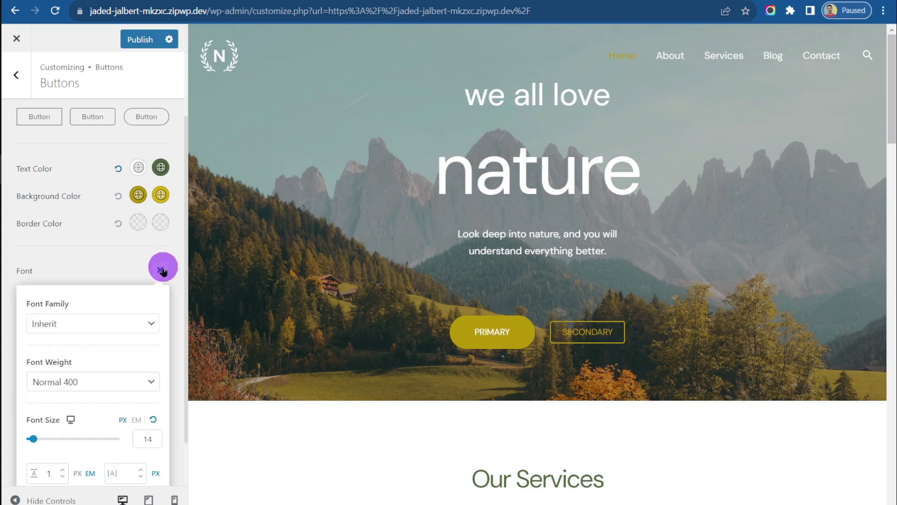
double_click(146, 439)
type("16")
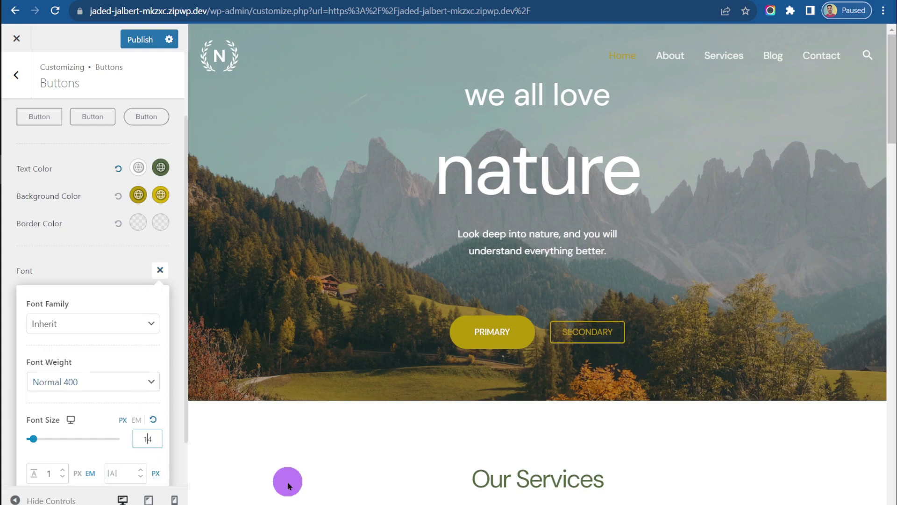
left_click(76, 276)
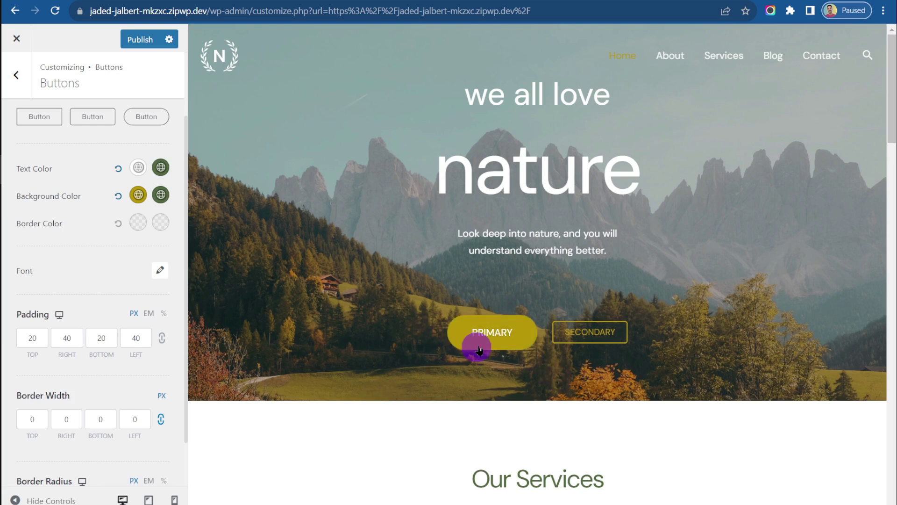
- Apply the outlined pill-shaped preset to the secondary button
scroll(97, 176, "up", 2)
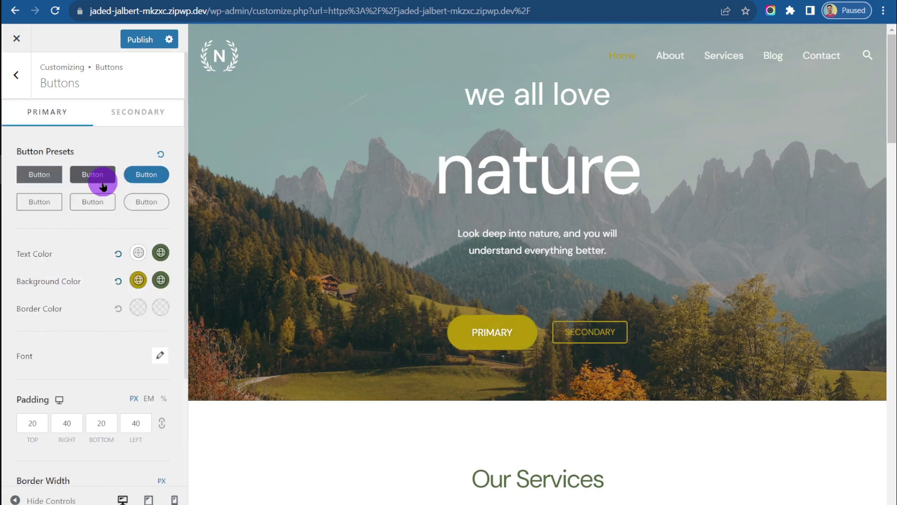
left_click(142, 114)
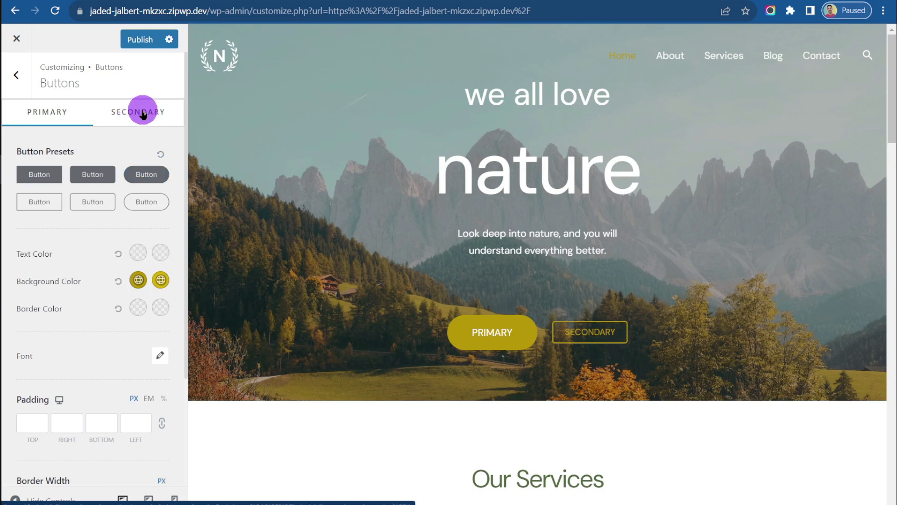
left_click(146, 203)
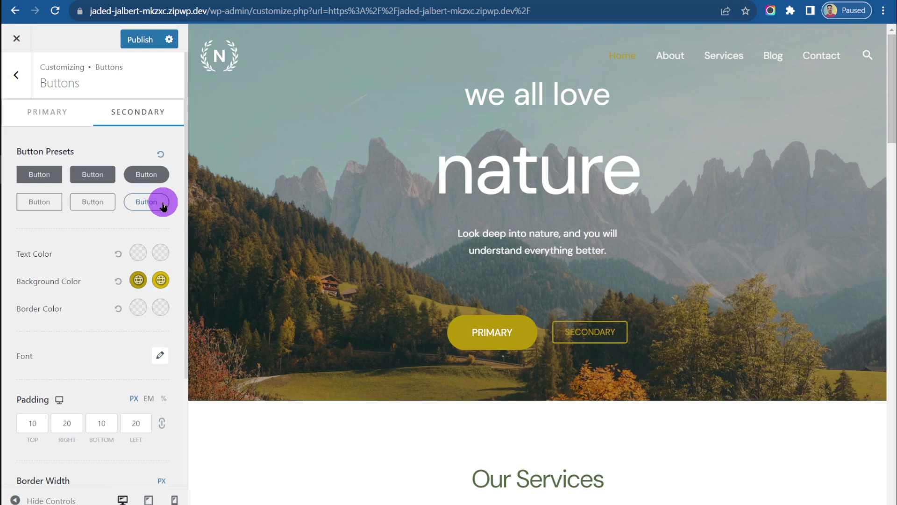
- Set the secondary button's padding to 20 px top and bottom and 40 px right and left
left_click(35, 422)
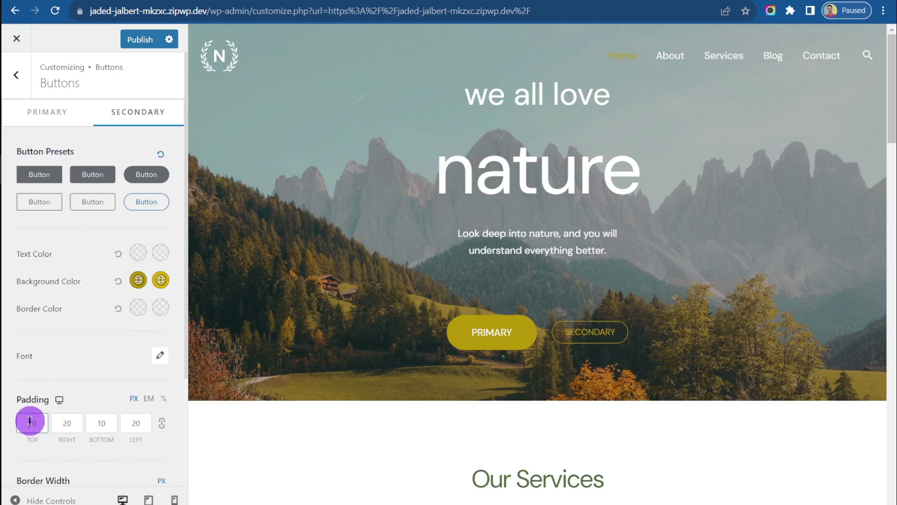
type("20")
key("Tab")
type("40")
key("Tab")
type("20")
key("Tab")
type("40")
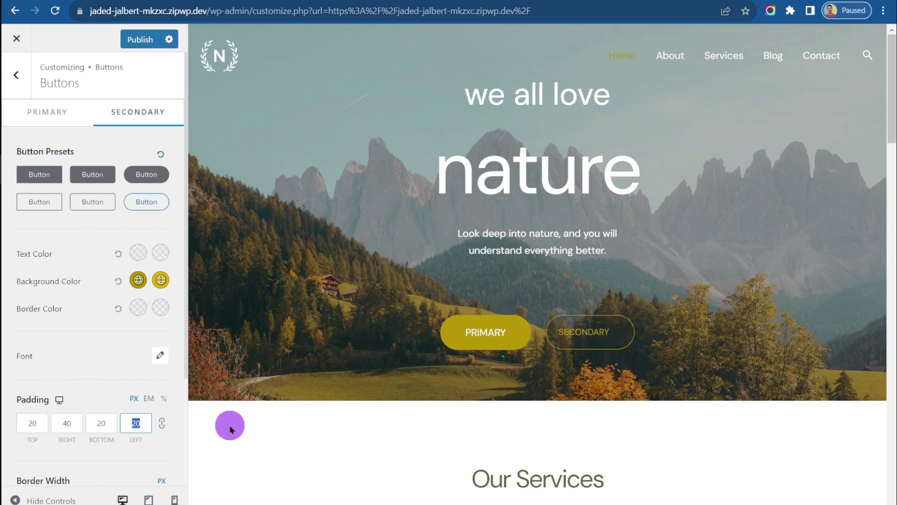
- Set the secondary button's font size to 16 px
scroll(56, 253, "down", 2)
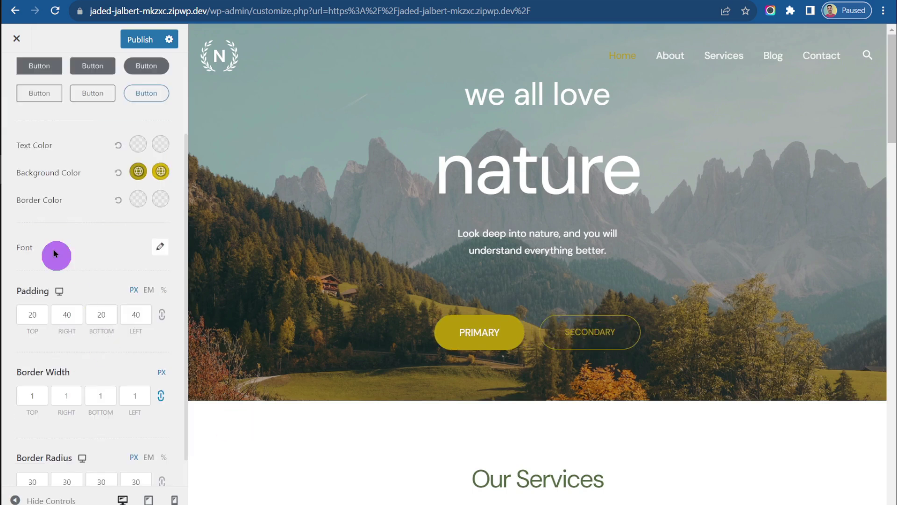
left_click(159, 248)
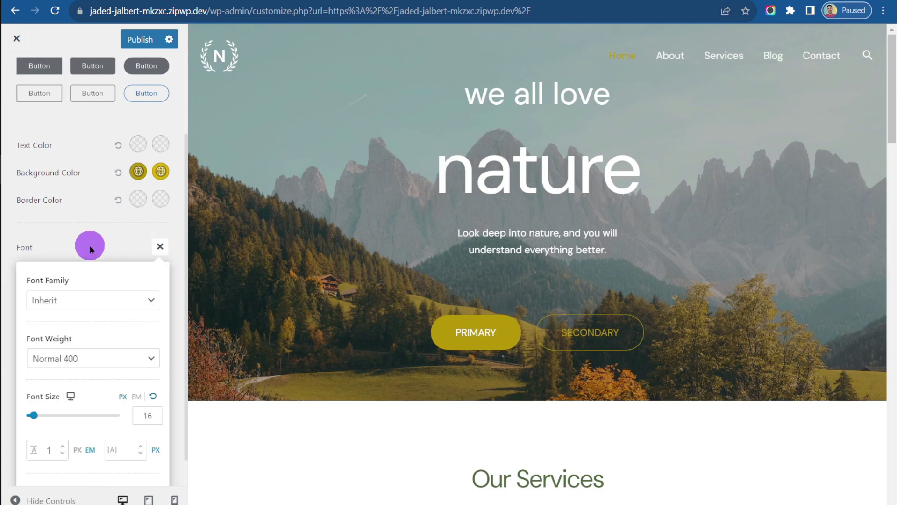
left_click(47, 280)
- Set the secondary button's border color to white for the normal state and bright gold for hover
scroll(47, 279, "up", 1)
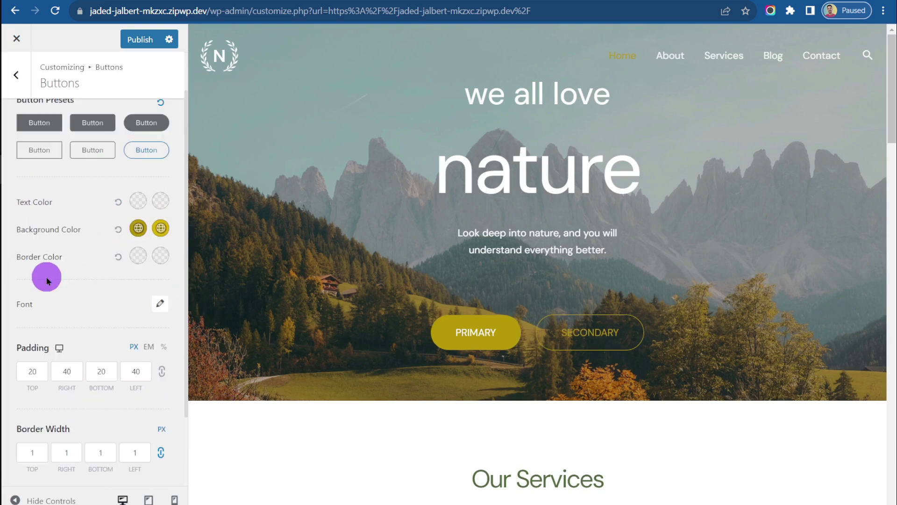
left_click(140, 257)
left_click(108, 284)
left_click(157, 259)
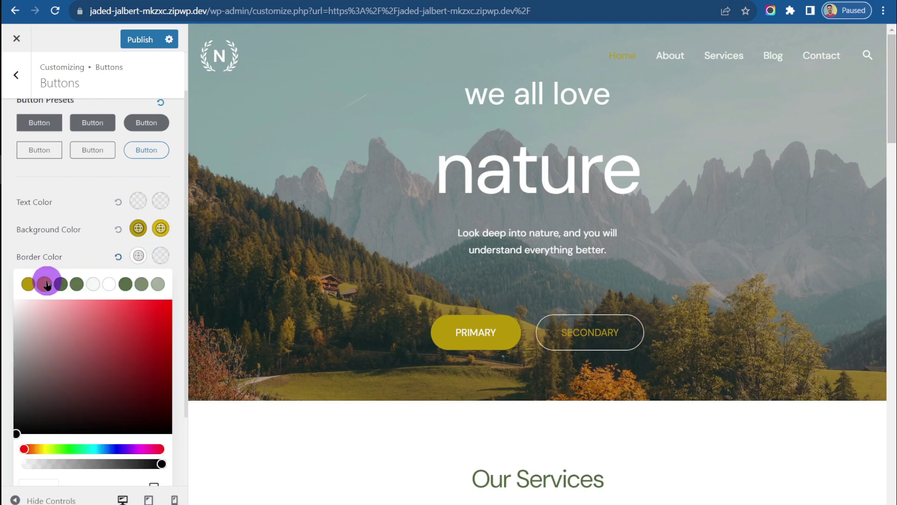
left_click(45, 283)
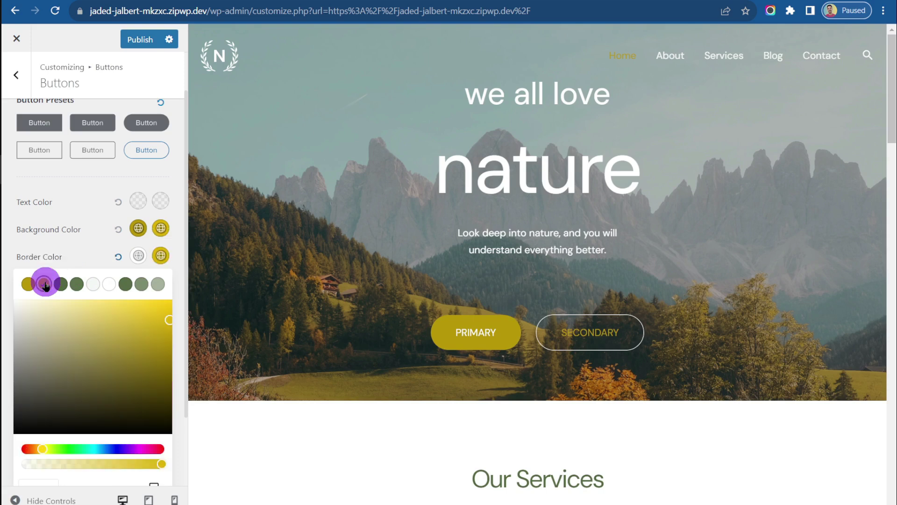
left_click(84, 260)
- Make the secondary button's normal background color fully transparent by reducing its opacity to zero
left_click(138, 228)
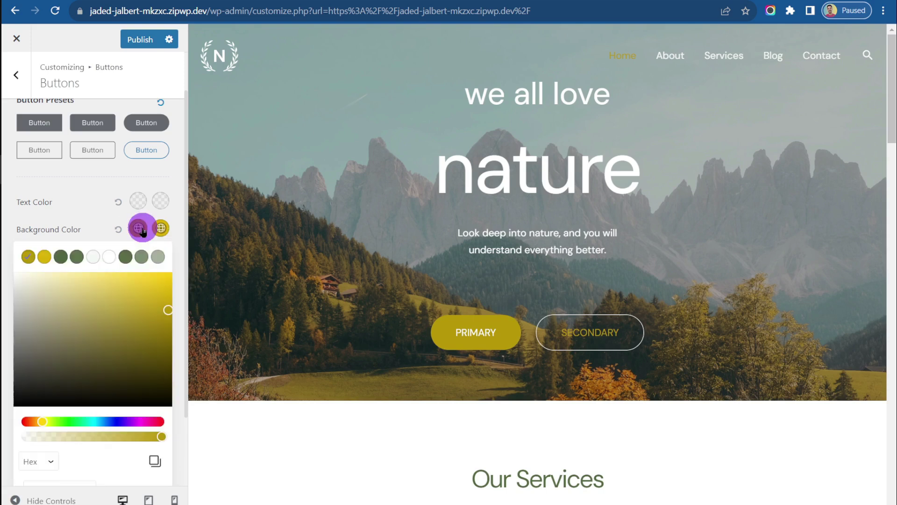
left_click_drag(93, 437, 21, 439)
left_click(10, 431)
- Set the secondary button's normal and hover text colors to gold (DAB200) and check both buttons on the live Home page
left_click(136, 200)
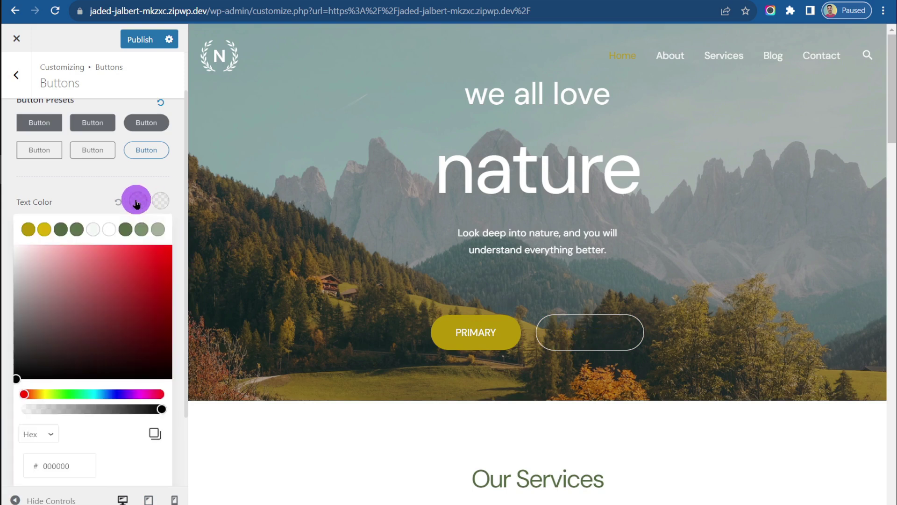
left_click(61, 229)
left_click(43, 230)
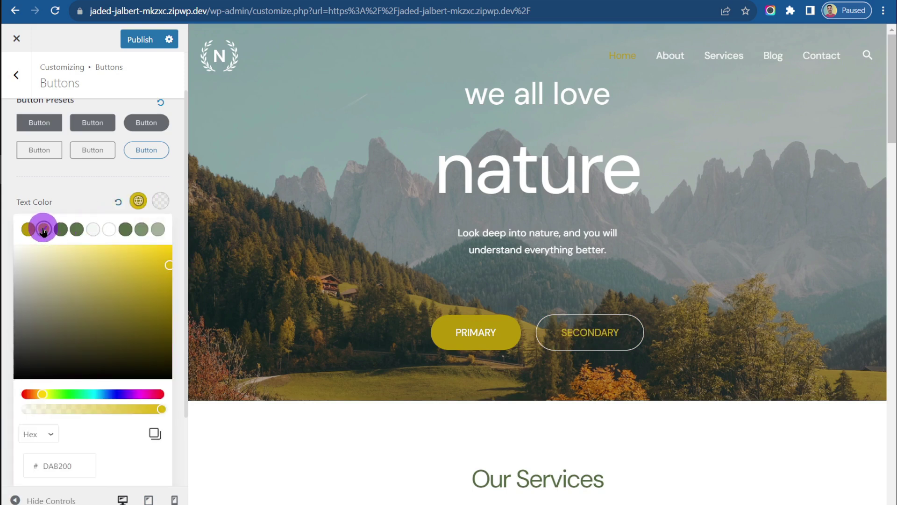
left_click(160, 201)
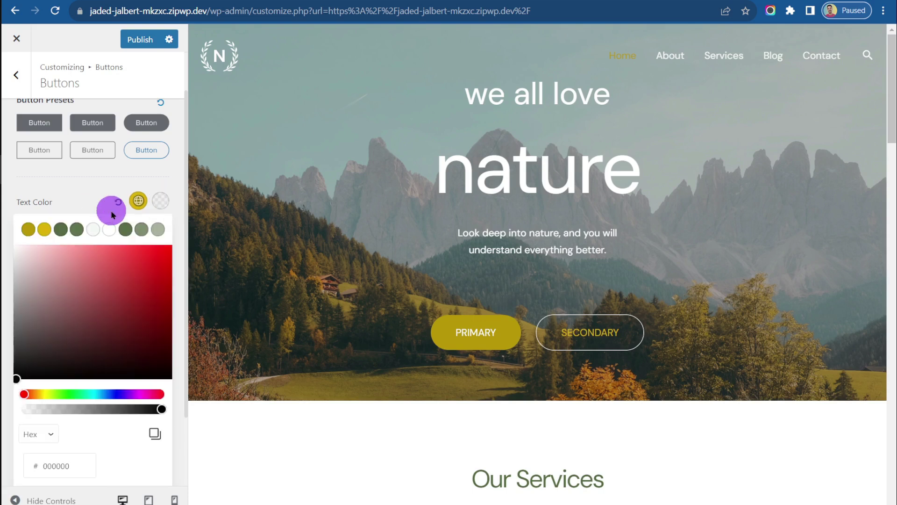
left_click(49, 230)
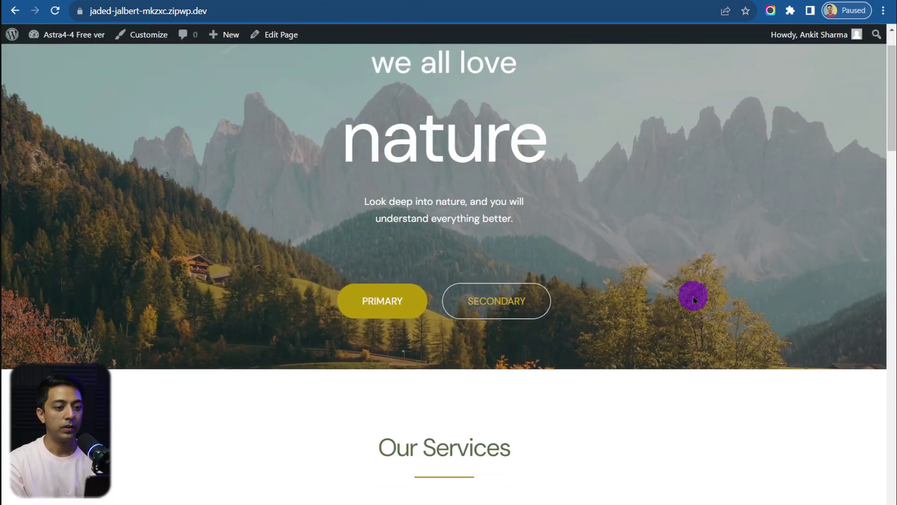
scroll(532, 297, "down", 1)
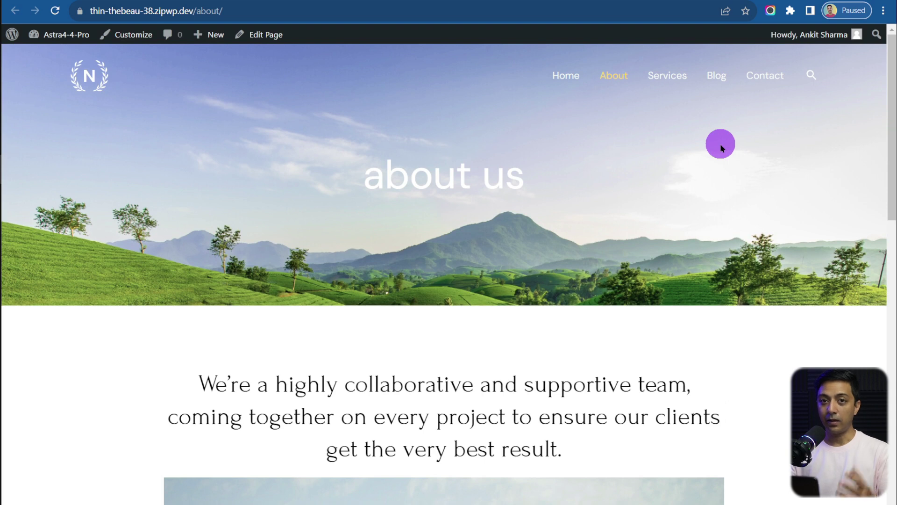
- Look through the live About and Services pages of the Astra4-4-Pro site, including their header images and content
left_click_drag(893, 110, 883, 219)
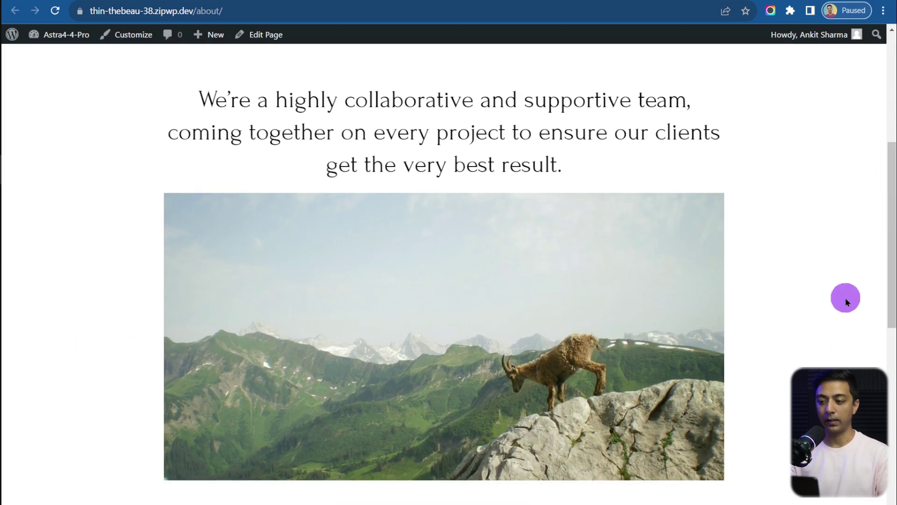
scroll(845, 299, "up", 6)
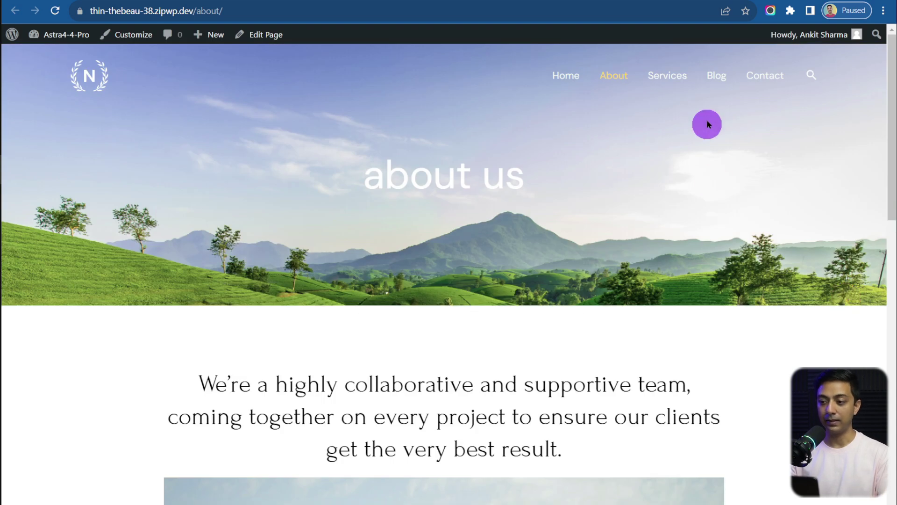
left_click(682, 84)
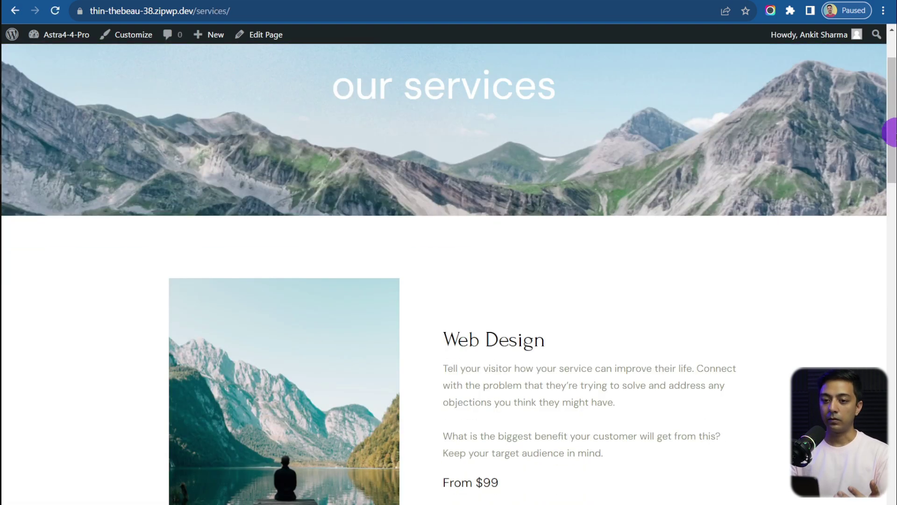
left_click_drag(892, 132, 890, 80)
- Open the About page for editing and enable Surface Colors in its Astra advanced settings
left_click(613, 76)
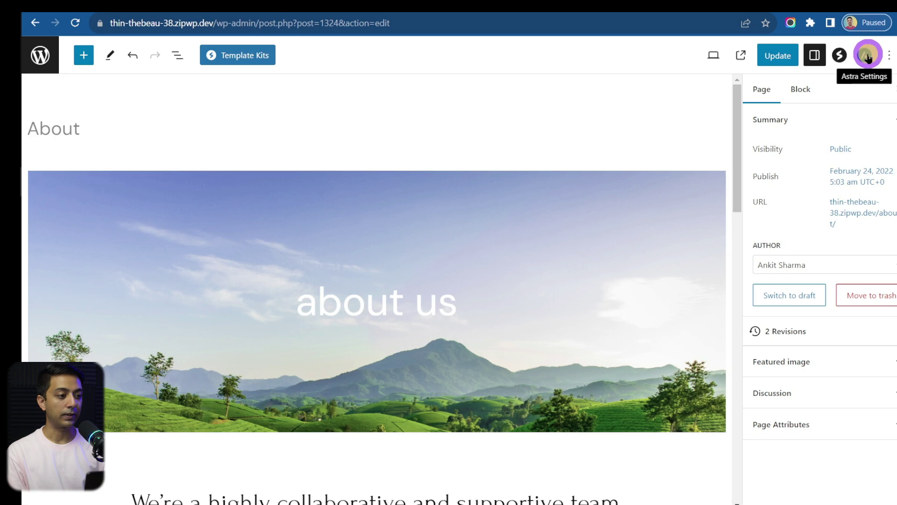
left_click(868, 56)
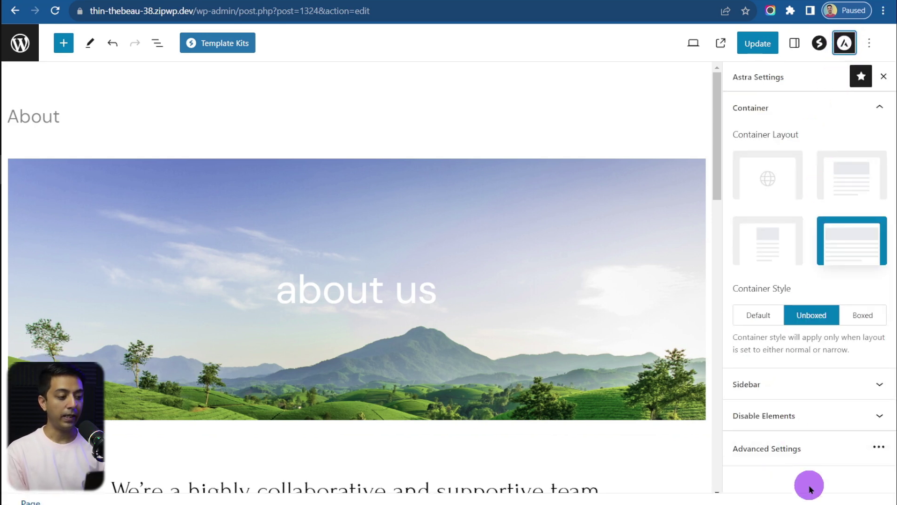
left_click(804, 453)
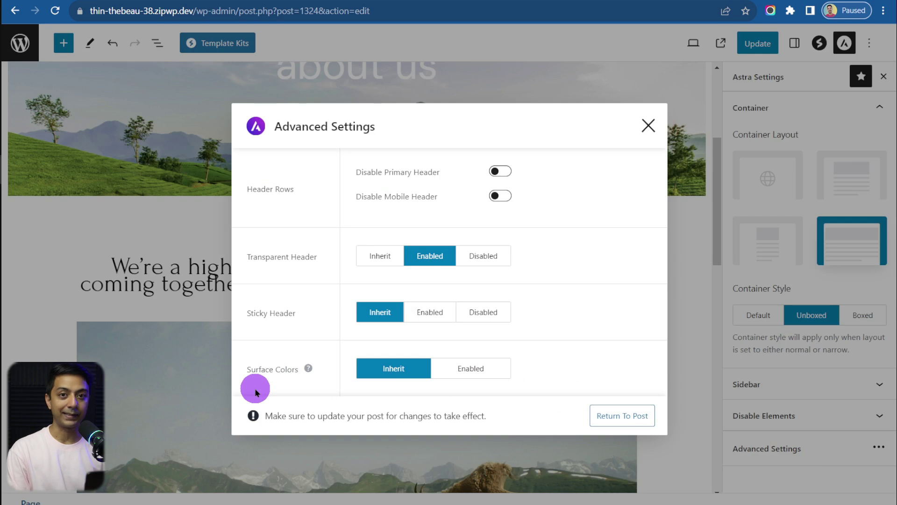
mouse_move(311, 376)
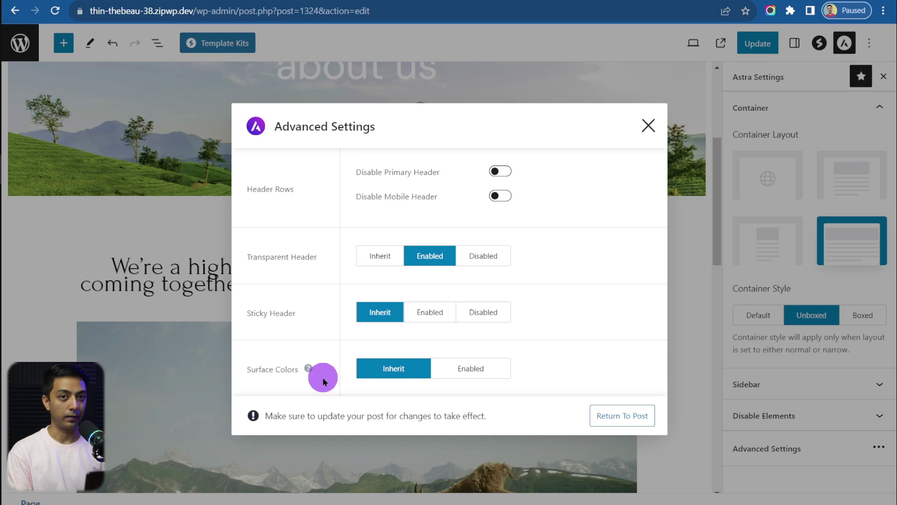
left_click(493, 373)
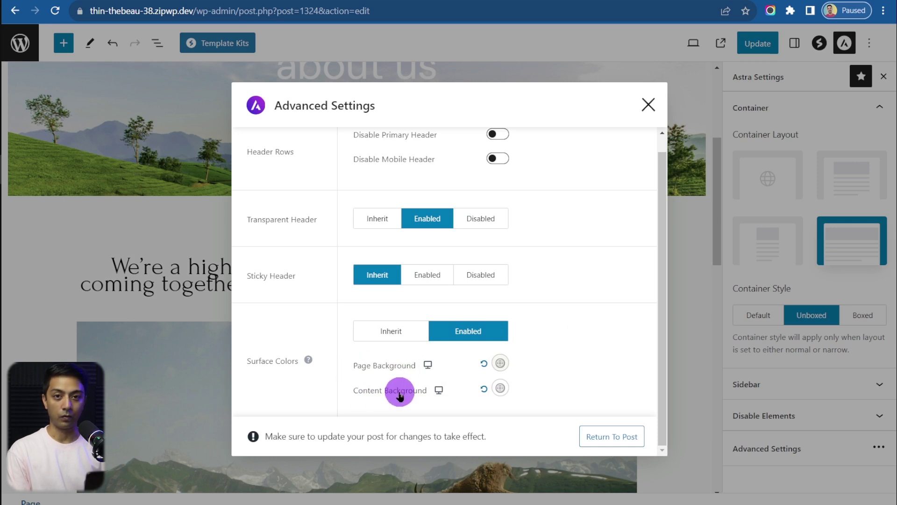
- Set the About page's Page Background surface color to a pale cream yellow and update the page
left_click(500, 363)
scroll(366, 194, "down", 5)
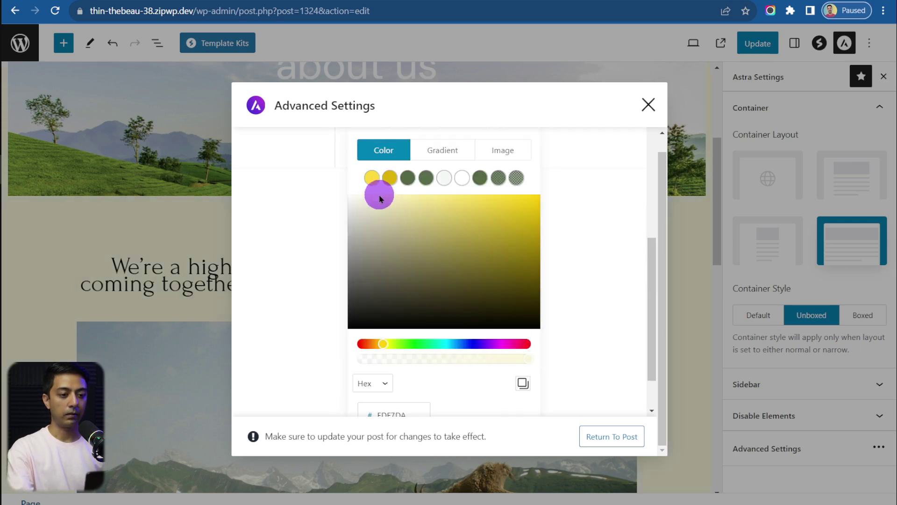
left_click_drag(380, 199, 394, 197)
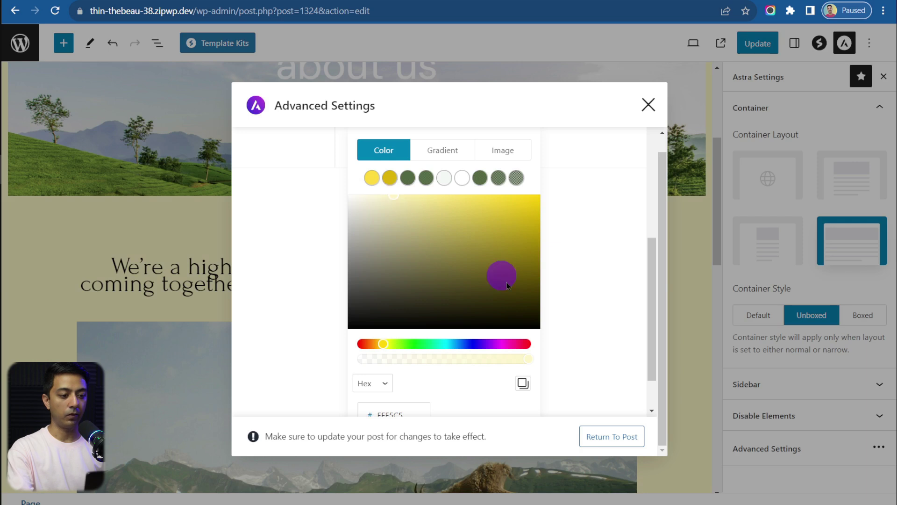
left_click(589, 326)
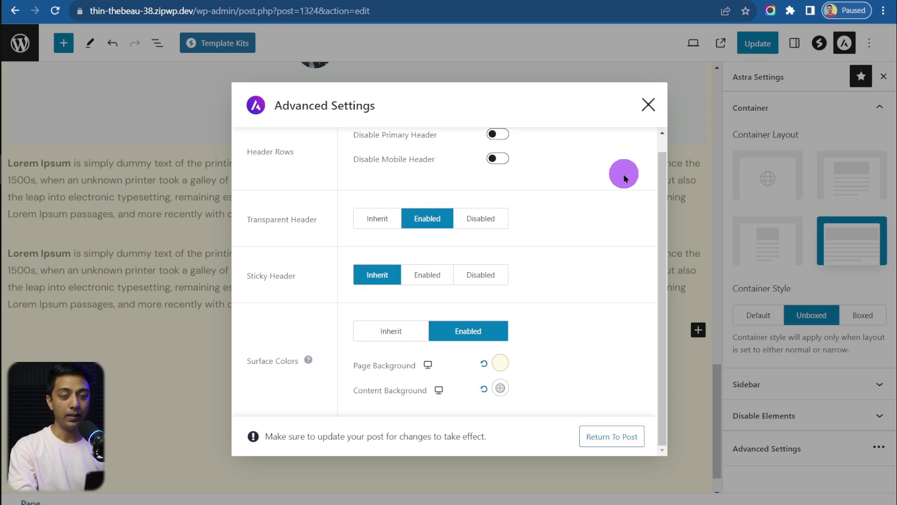
left_click(649, 103)
scroll(702, 398, "up", 15)
left_click(750, 43)
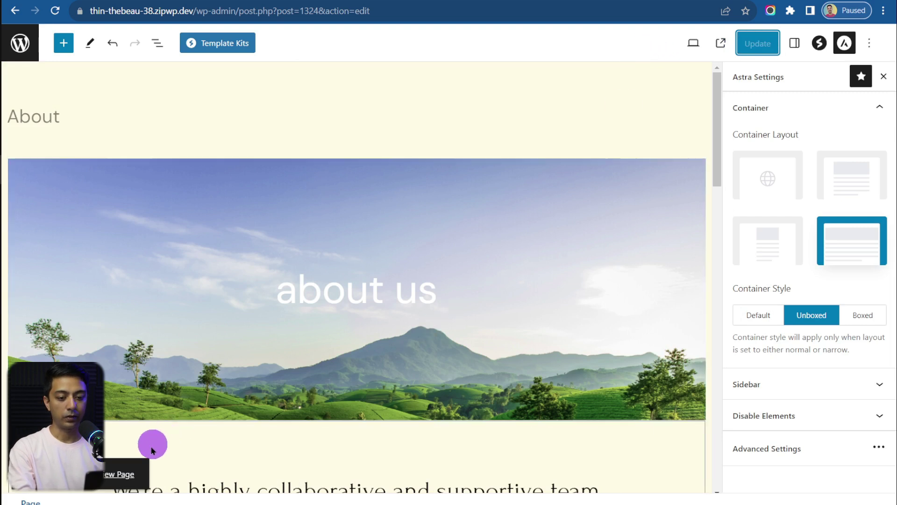
- View the live About page and examine its background color from the header down through the content sections
right_click(135, 473)
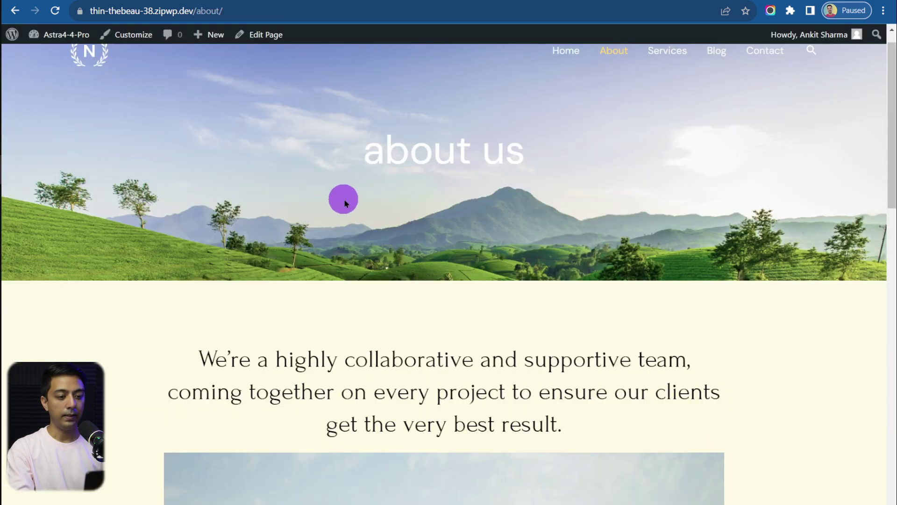
scroll(358, 208, "down", 10)
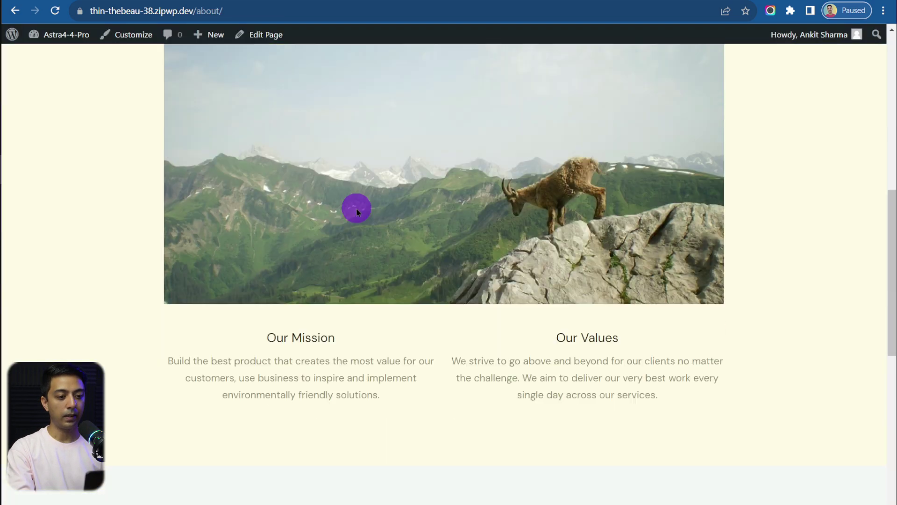
scroll(358, 212, "down", 10)
scroll(231, 224, "up", 15)
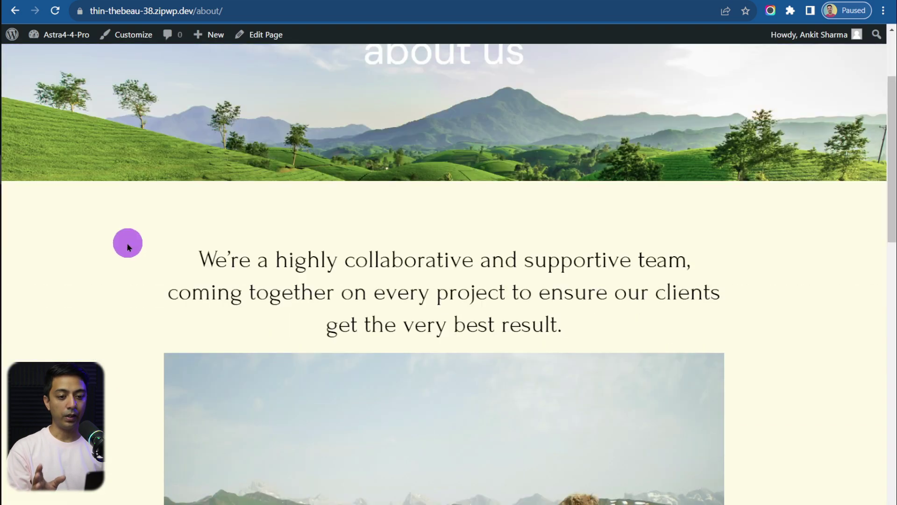
scroll(126, 242, "down", 1)
scroll(101, 254, "down", 3)
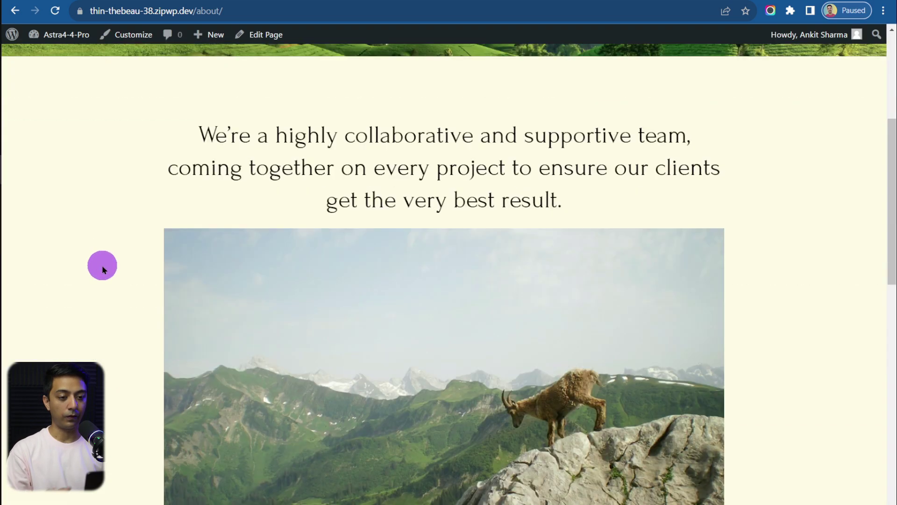
scroll(103, 265, "up", 5)
scroll(104, 268, "up", 2)
- View the live Services page and compare its background color with the About page's
left_click(673, 74)
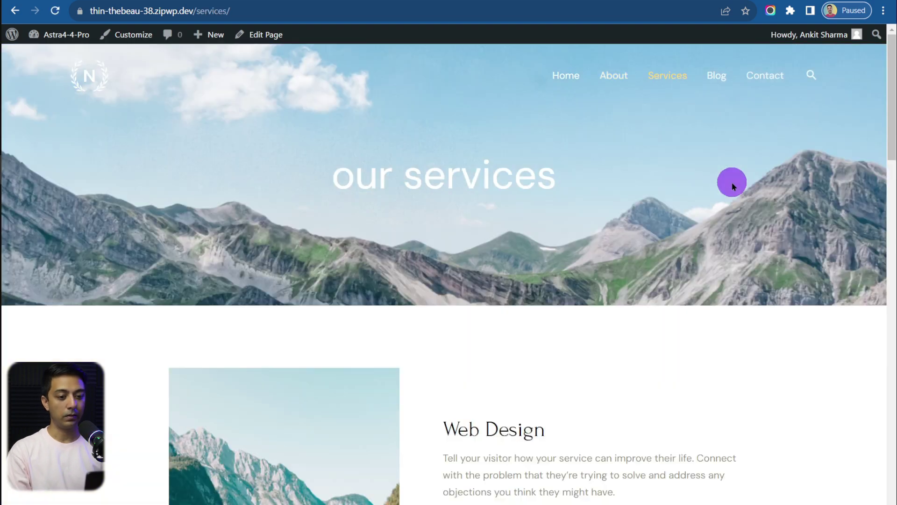
scroll(728, 182, "down", 5)
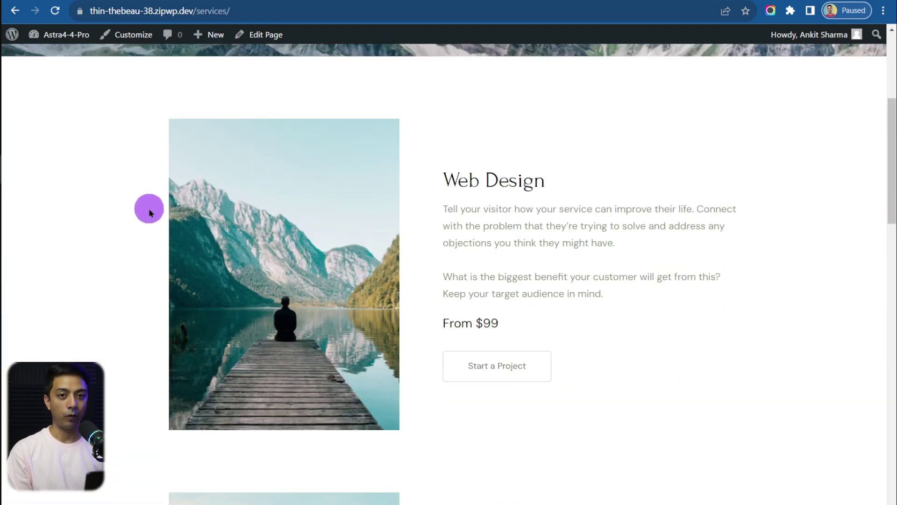
scroll(149, 213, "down", 5)
scroll(131, 222, "down", 5)
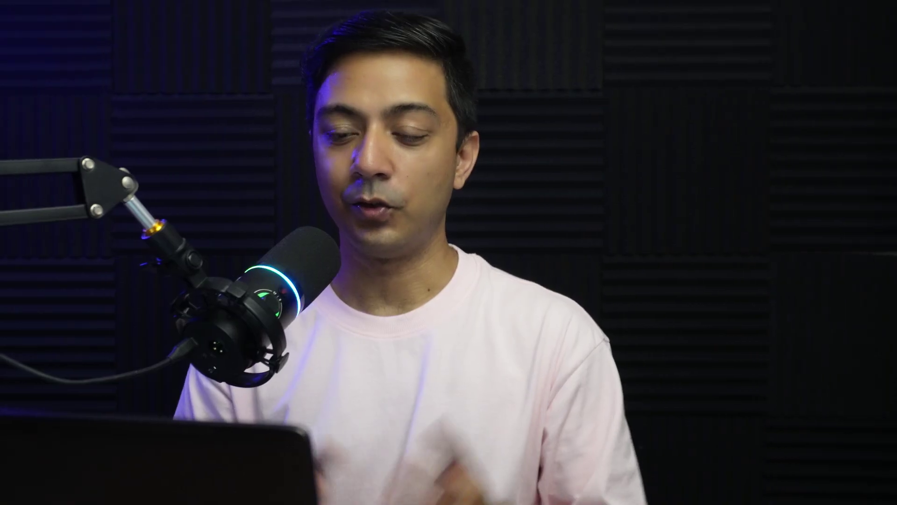